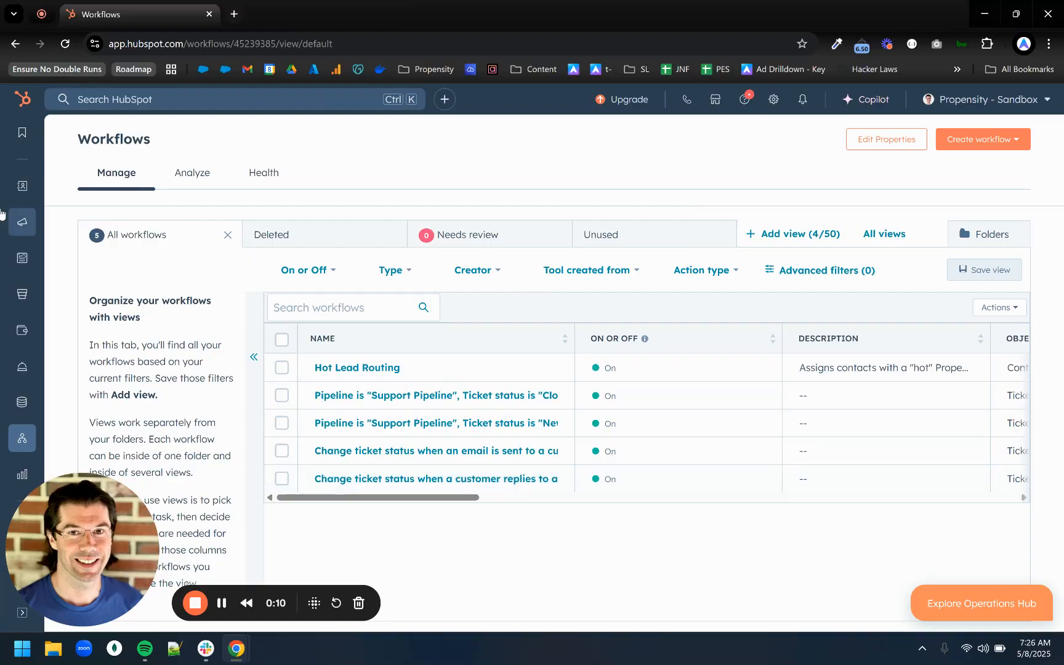
# Create a blank contact-based workflow from scratch.
pyautogui.moveTo(20, 444)
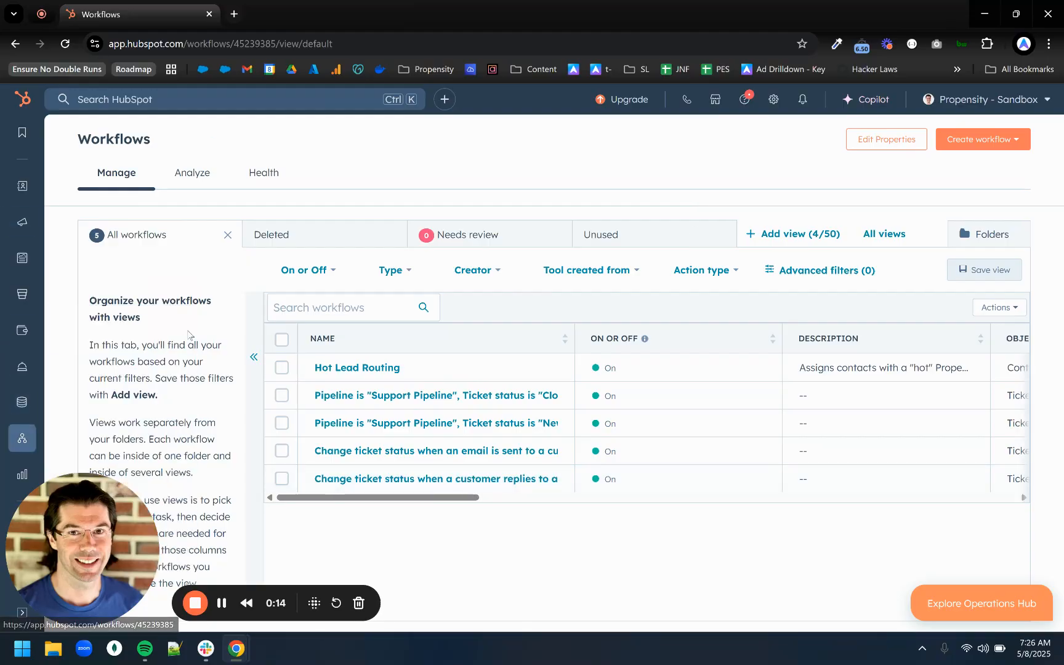
pyautogui.click(1004, 146)
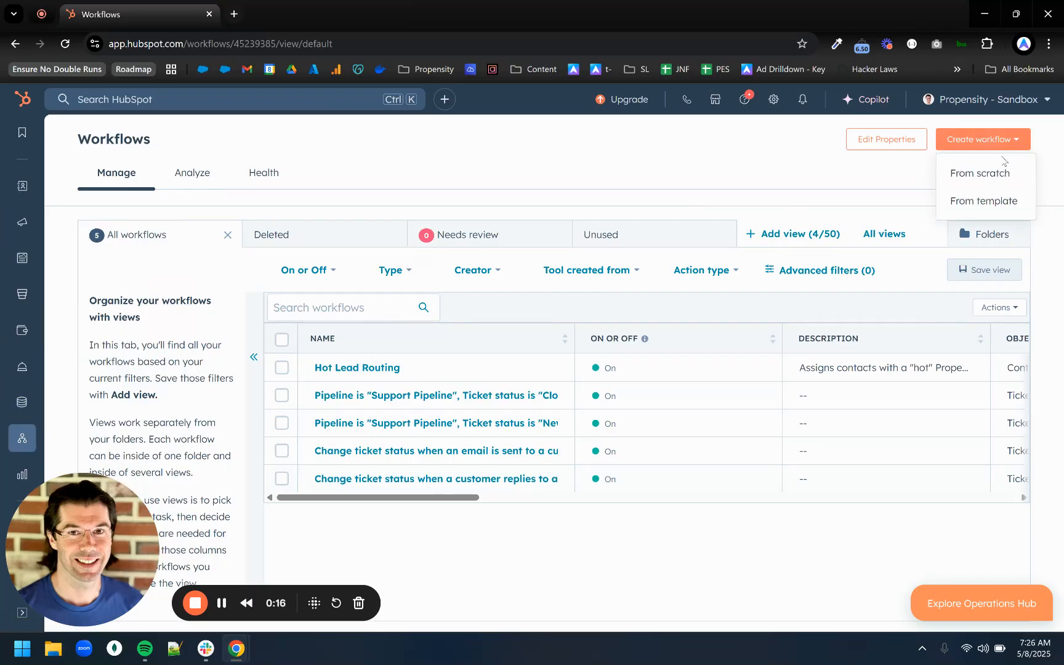
pyautogui.click(1003, 172)
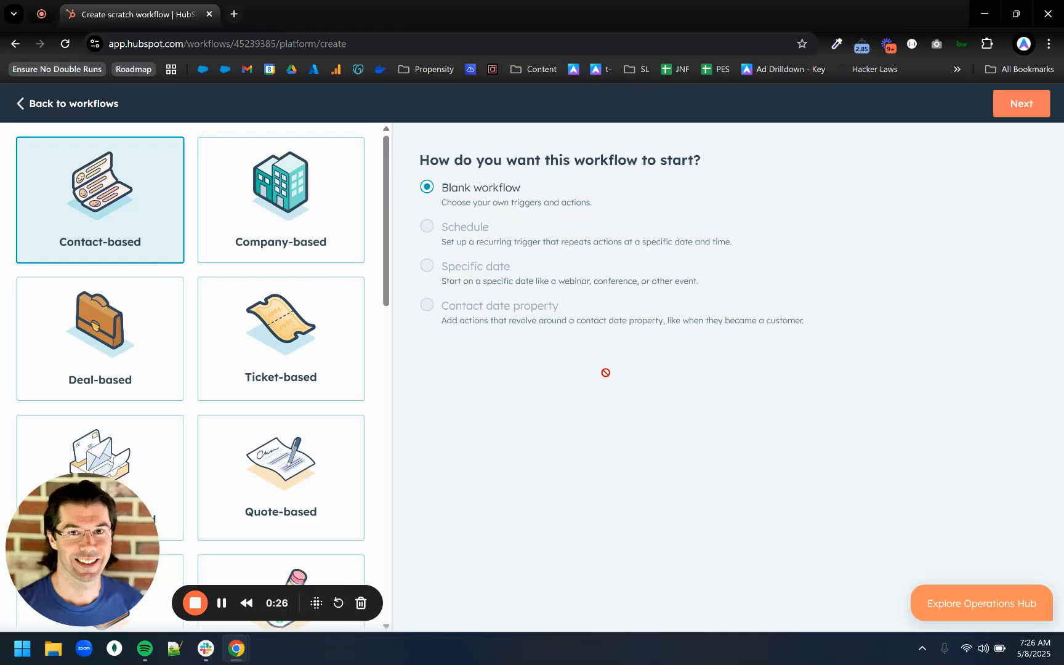
pyautogui.click(1019, 106)
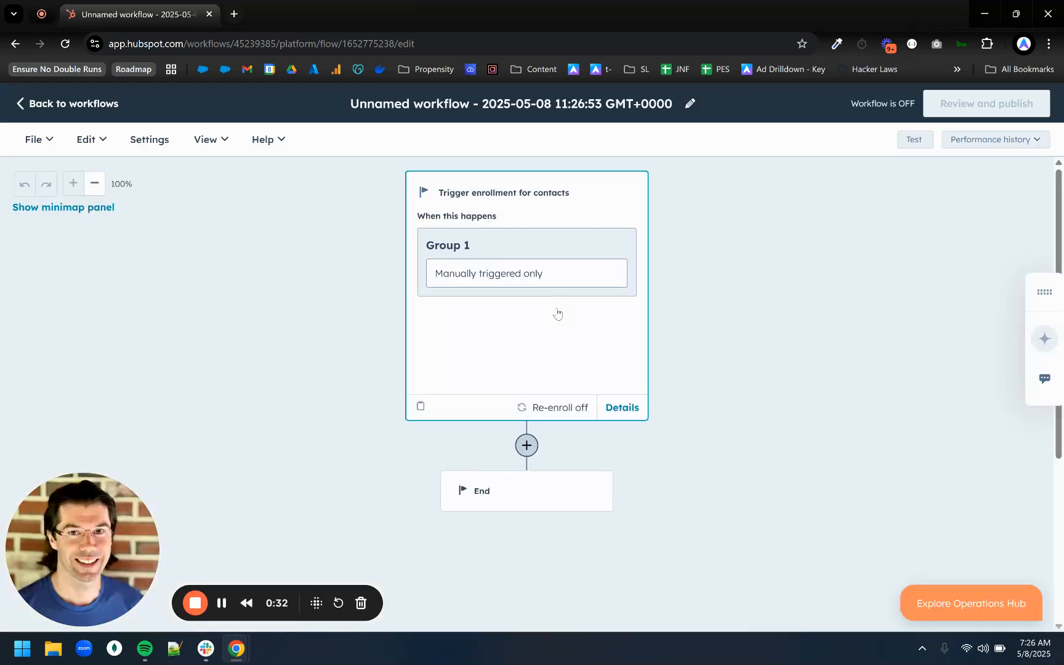
# Set the enrollment trigger to filter criteria, requiring the contact property Propensity Warmth to equal any of "hot".
pyautogui.click(511, 242)
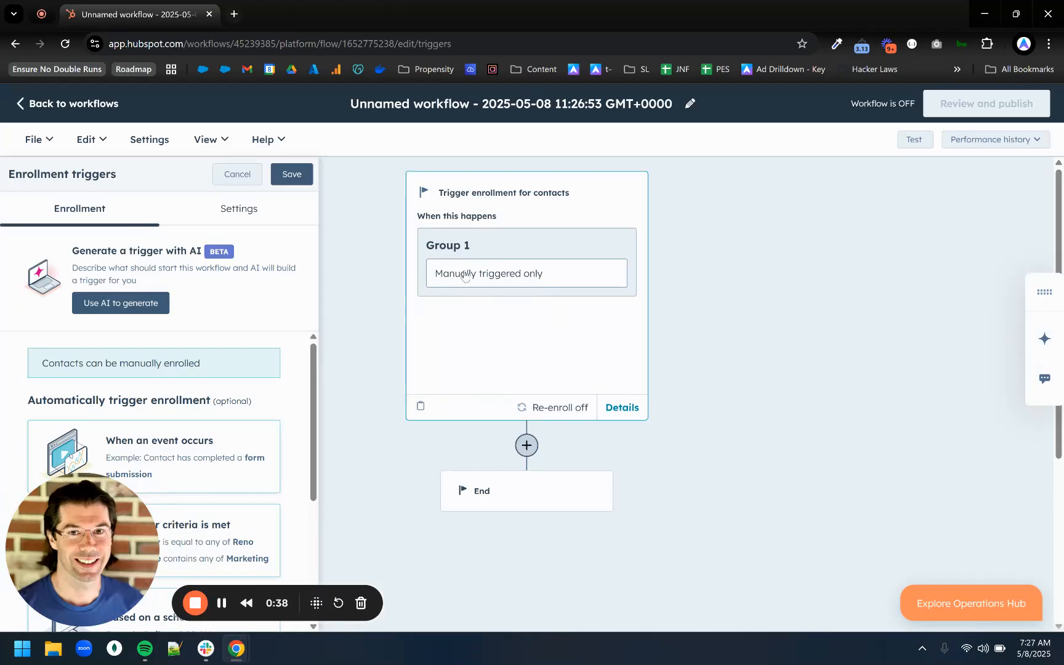
pyautogui.scroll(-2, 185, 388)
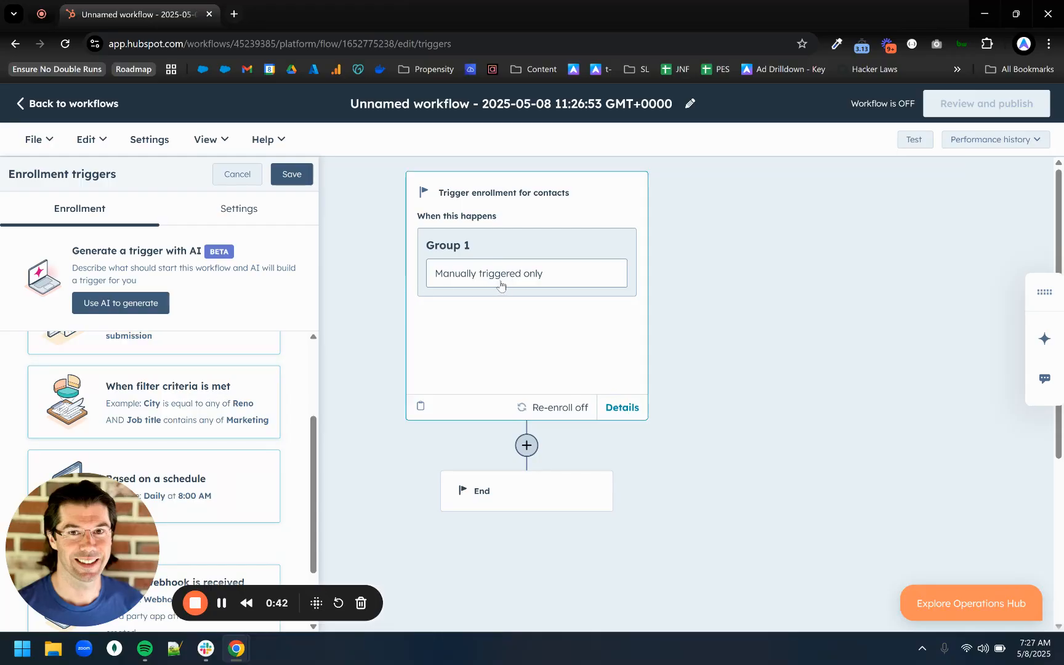
pyautogui.click(166, 397)
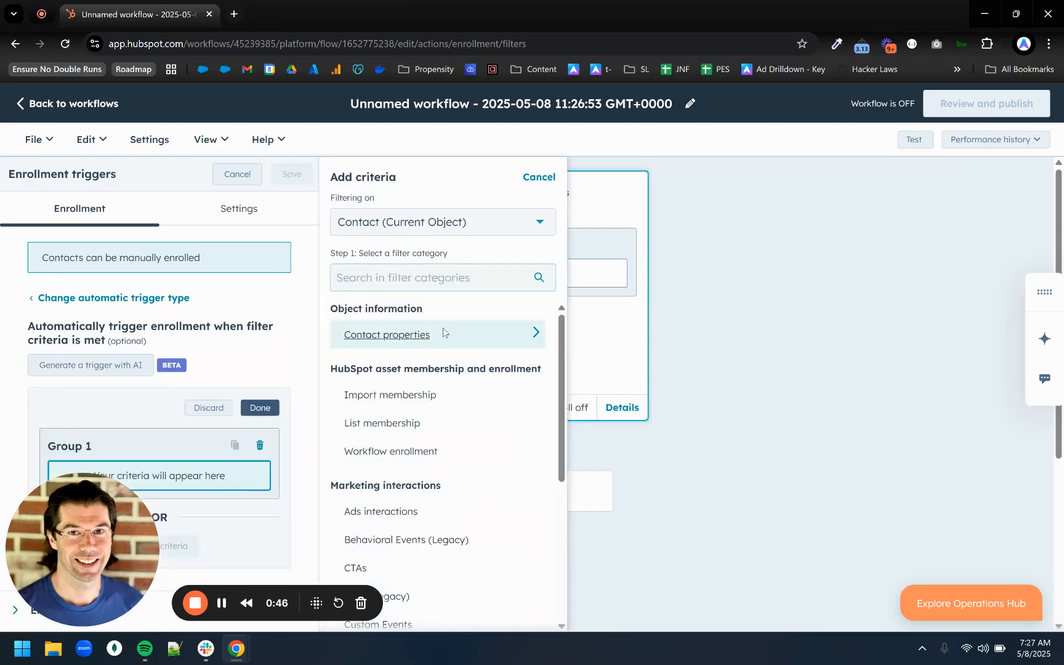
pyautogui.click(444, 333)
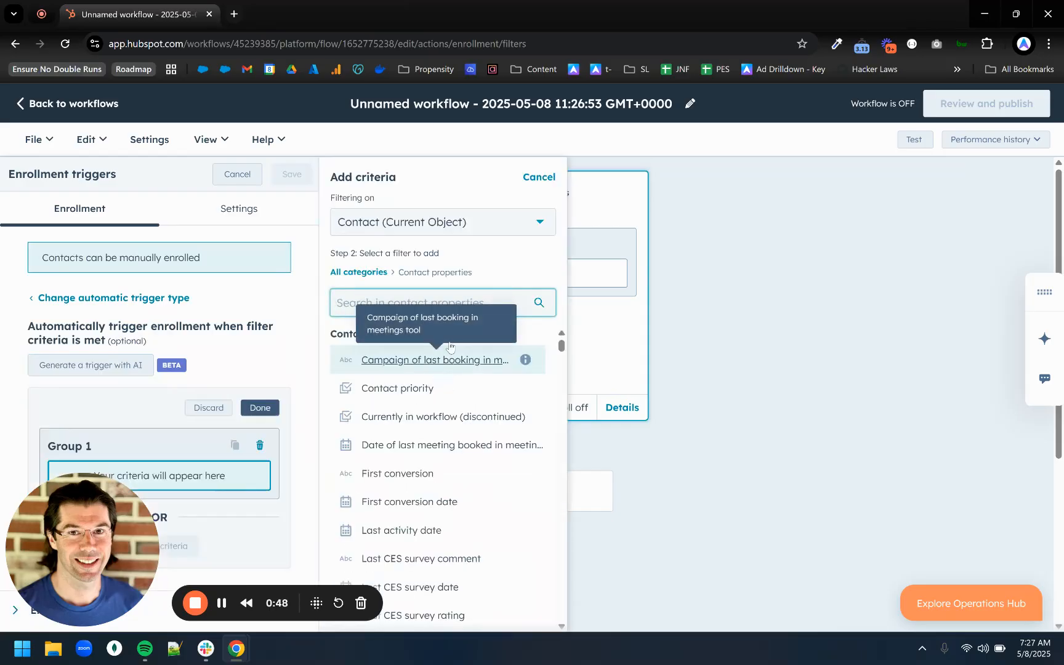
pyautogui.write('warmth')
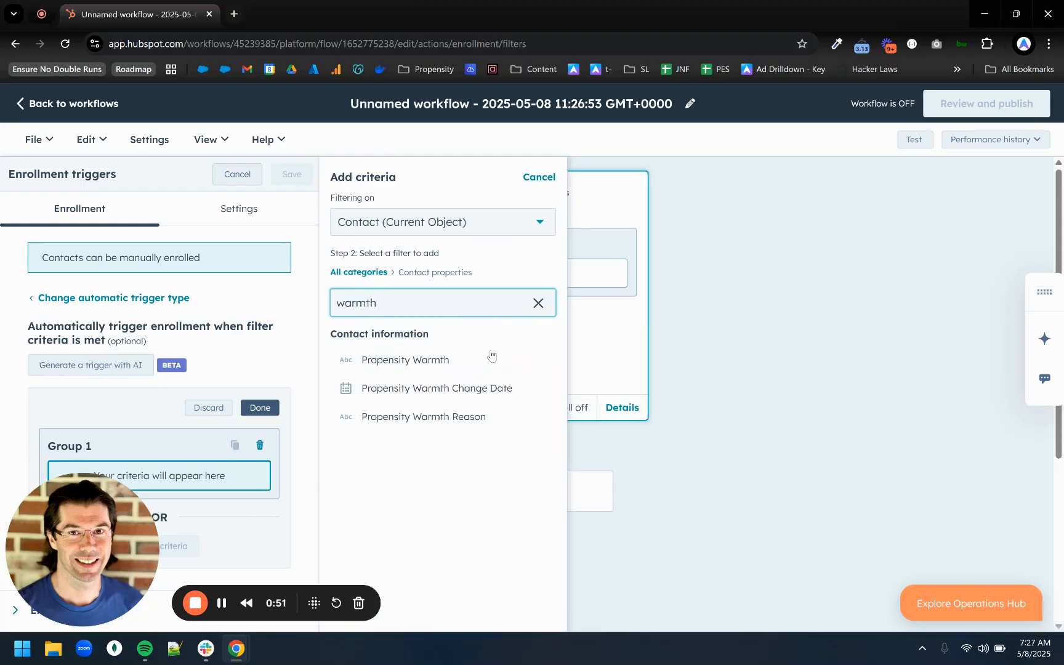
pyautogui.click(427, 360)
pyautogui.click(412, 275)
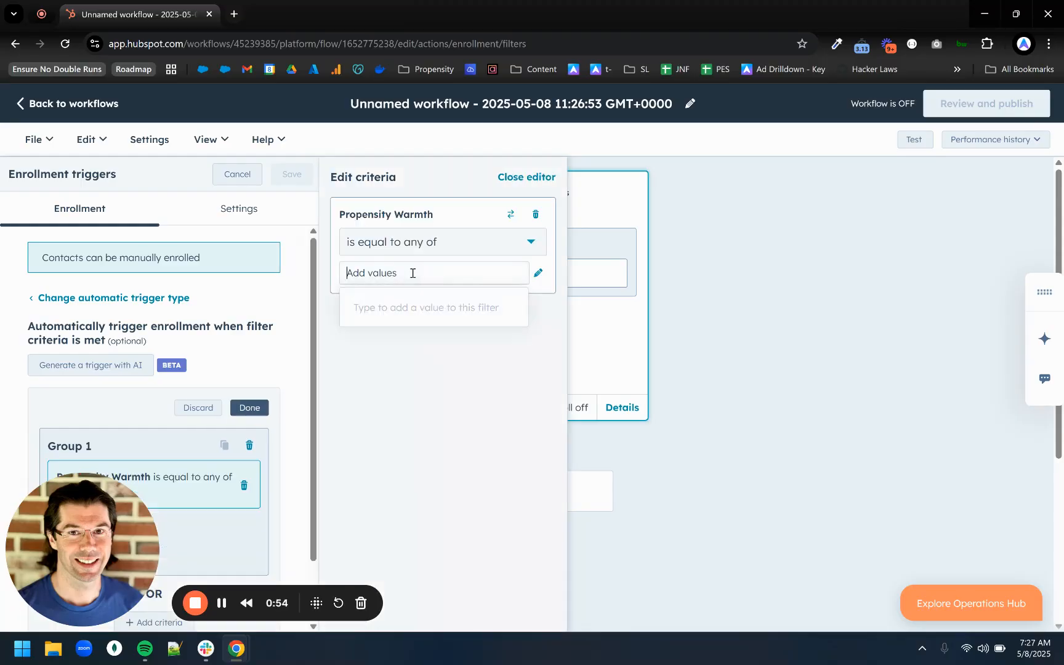
pyautogui.write('hot')
pyautogui.press('Return')
pyautogui.write('warm')
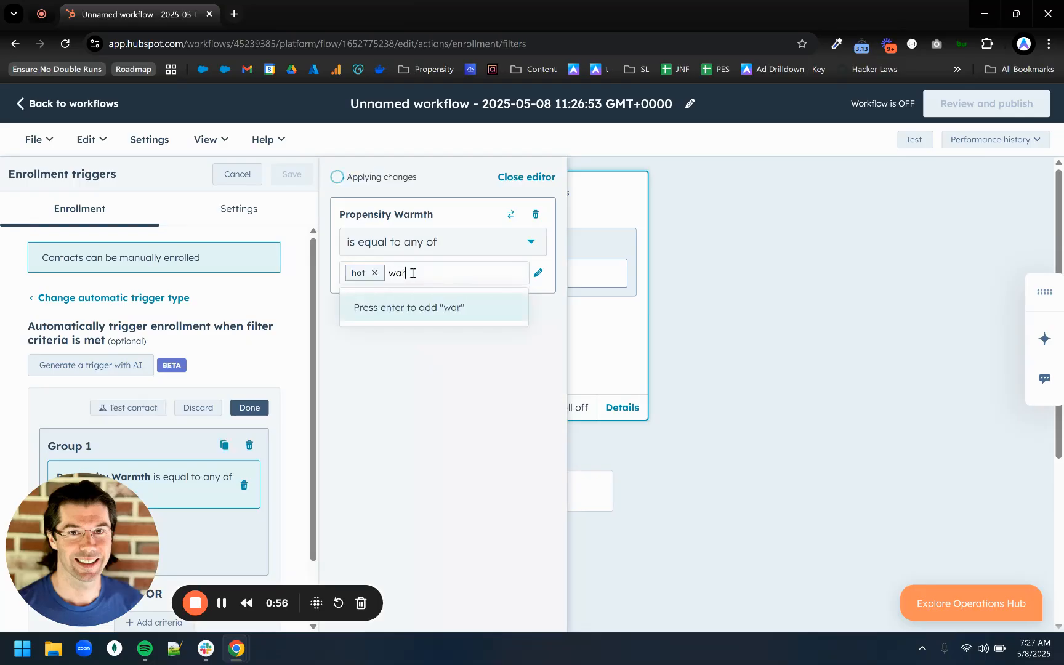
pyautogui.press('Return')
pyautogui.write('cold')
pyautogui.press('Return')
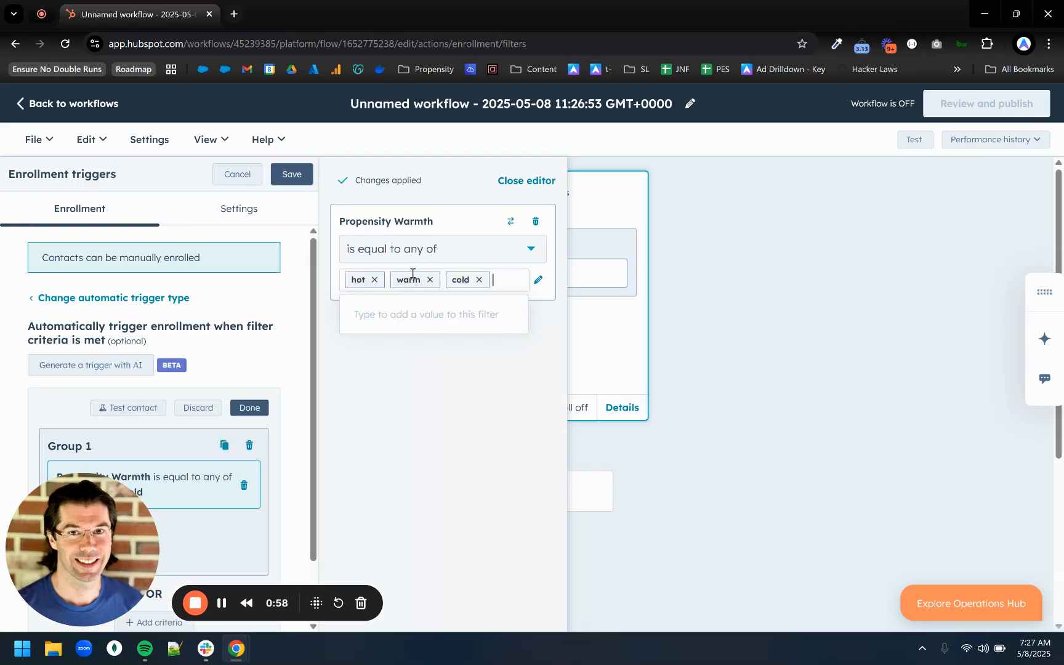
pyautogui.click(478, 273)
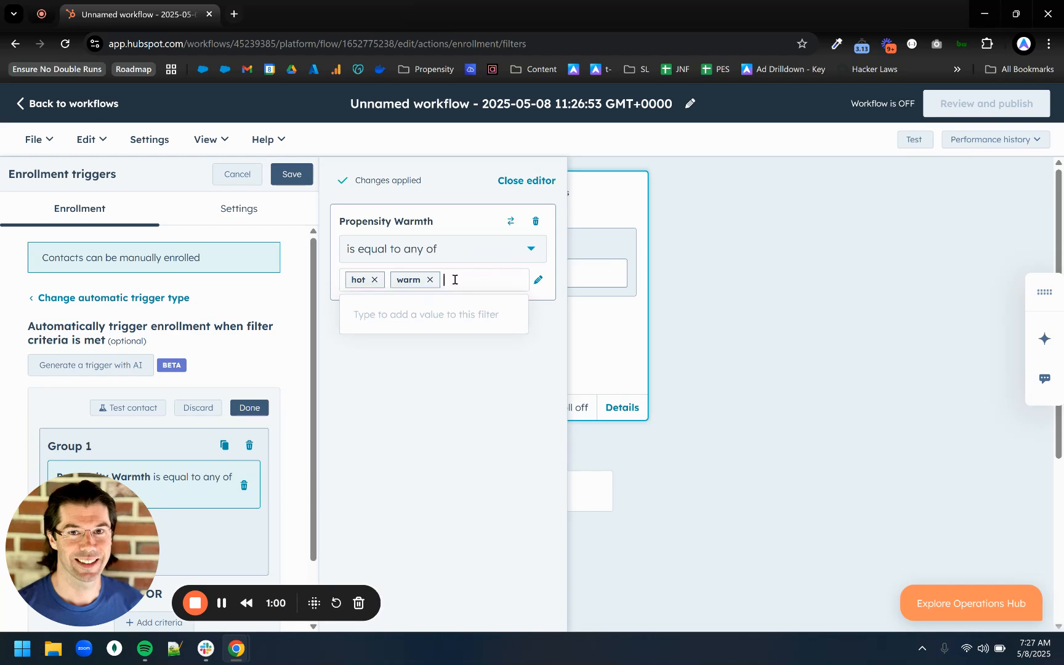
pyautogui.click(430, 273)
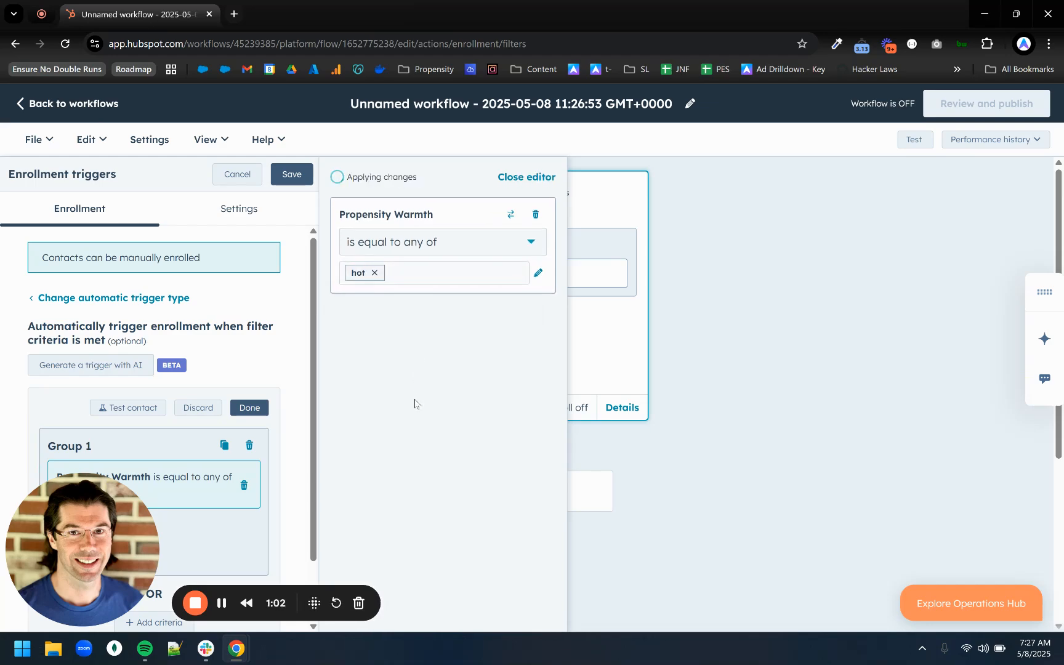
# Start a second AND criterion in Group 1 of the enrollment trigger.
pyautogui.scroll(-1, 194, 496)
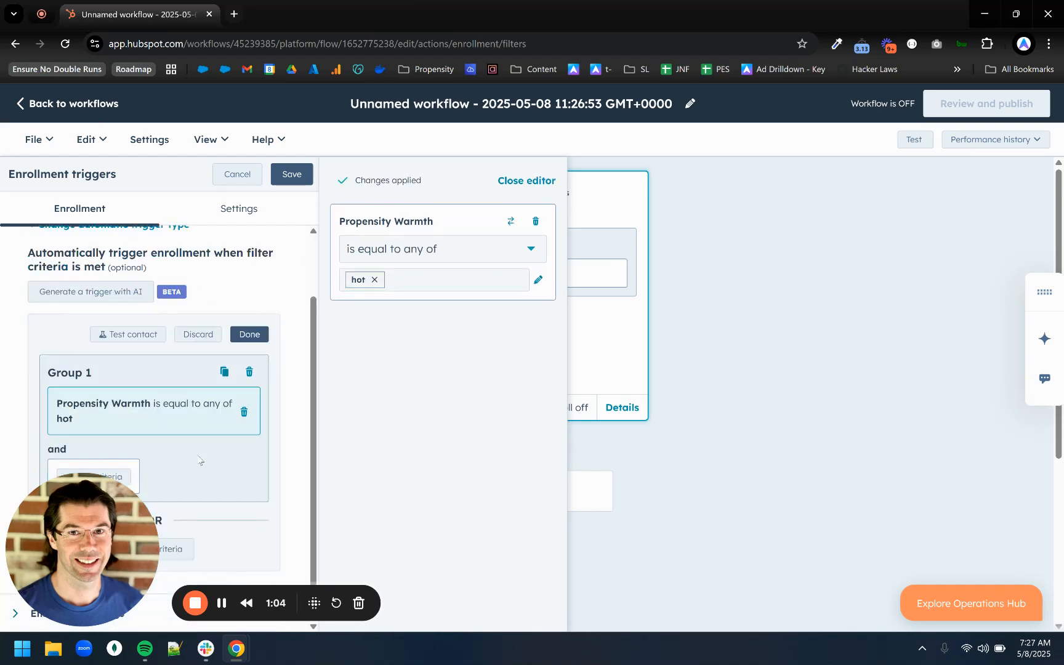
pyautogui.click(116, 476)
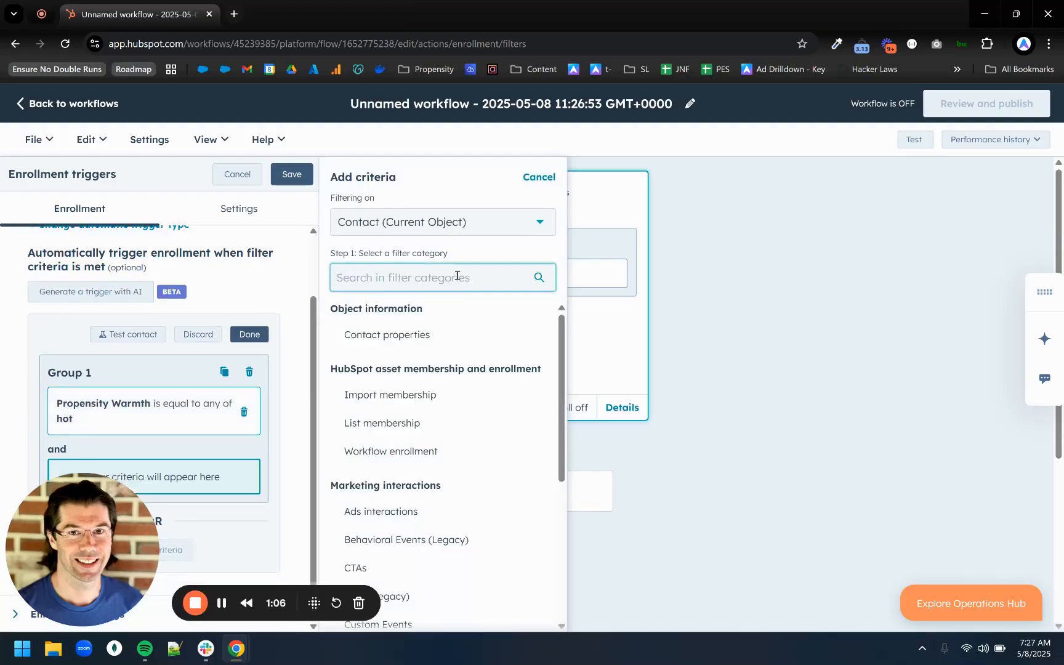
pyautogui.write('ema')
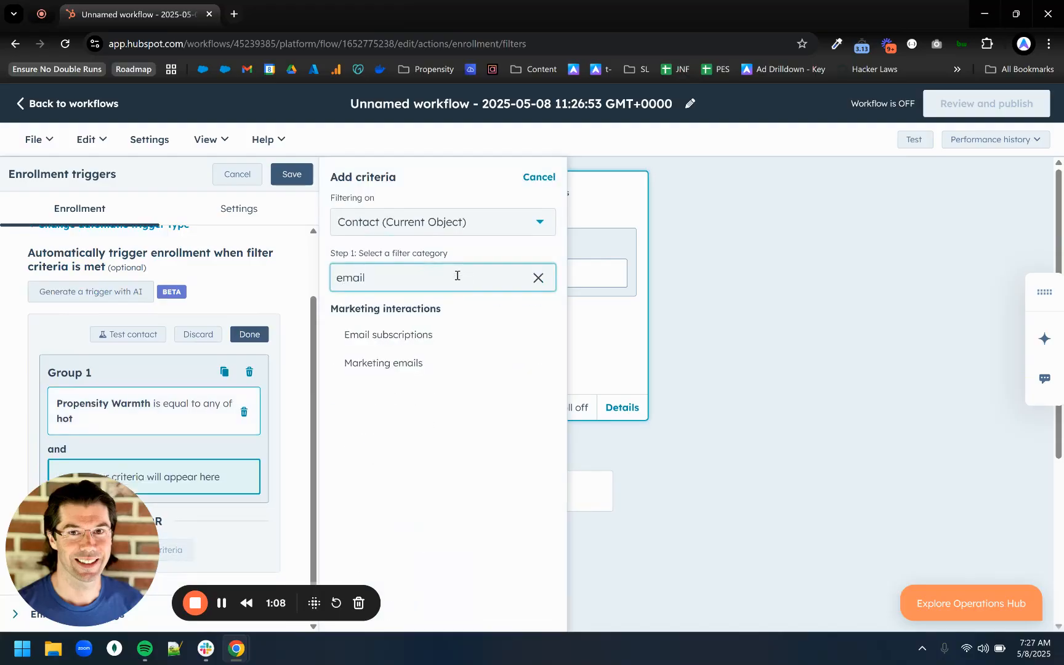
pyautogui.write('il')
pyautogui.press('BackSpace')
pyautogui.press('BackSpace')
pyautogui.press('BackSpace')
pyautogui.press('BackSpace')
pyautogui.press('BackSpace')
pyautogui.write('va')
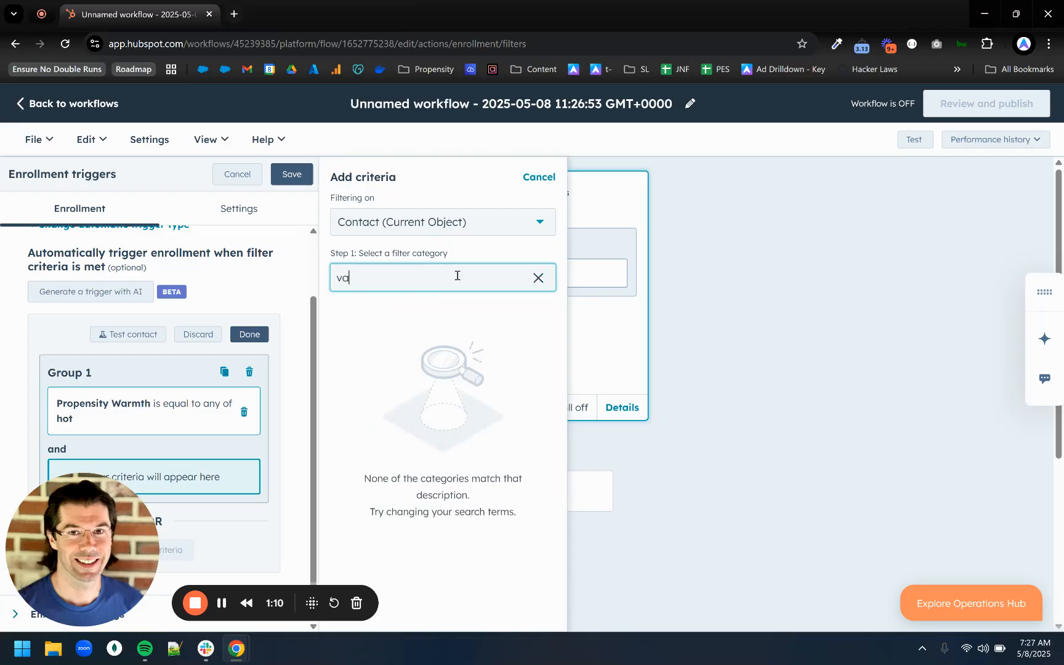
pyautogui.press('BackSpace')
pyautogui.press('BackSpace')
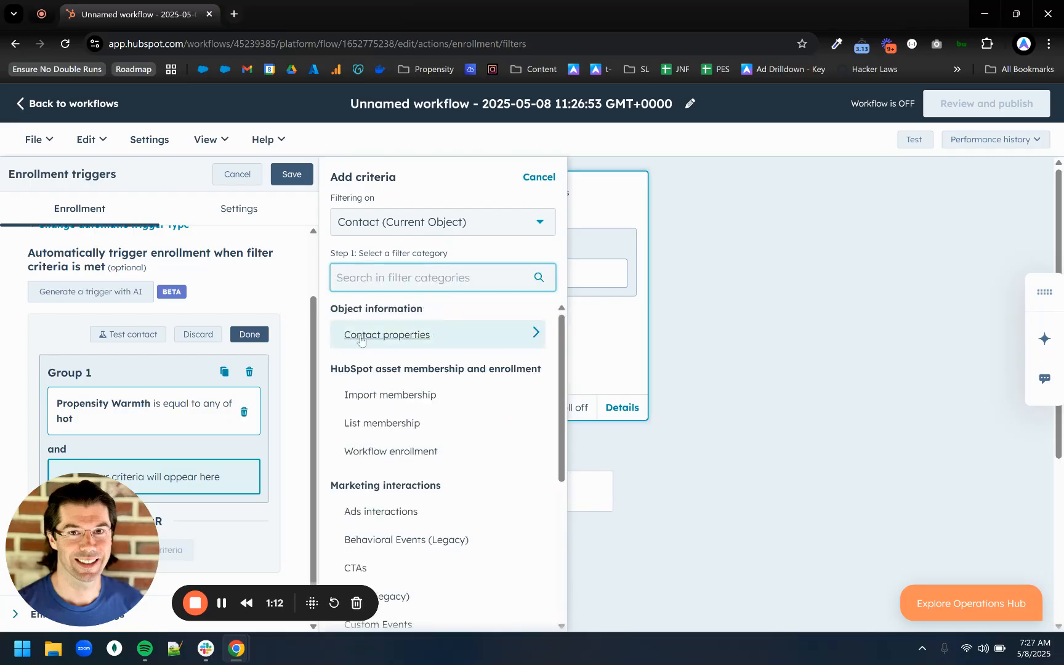
# Use the contact property Propensity Email Verified for the new criterion and set it to any of Yes.
pyautogui.press('Return')
pyautogui.write('veri')
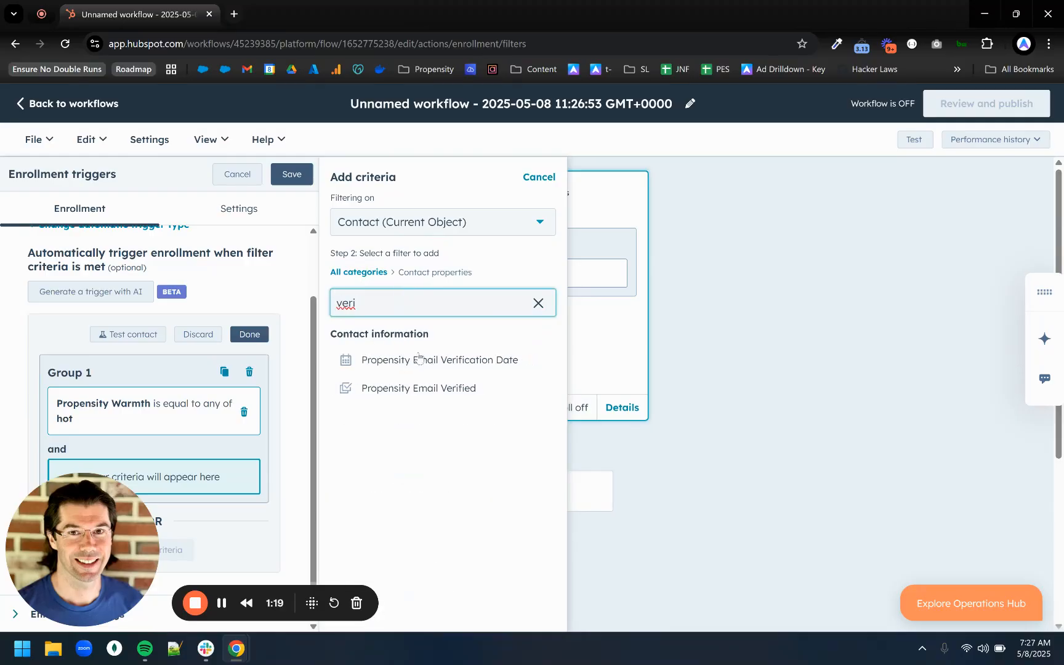
pyautogui.click(394, 387)
pyautogui.click(396, 276)
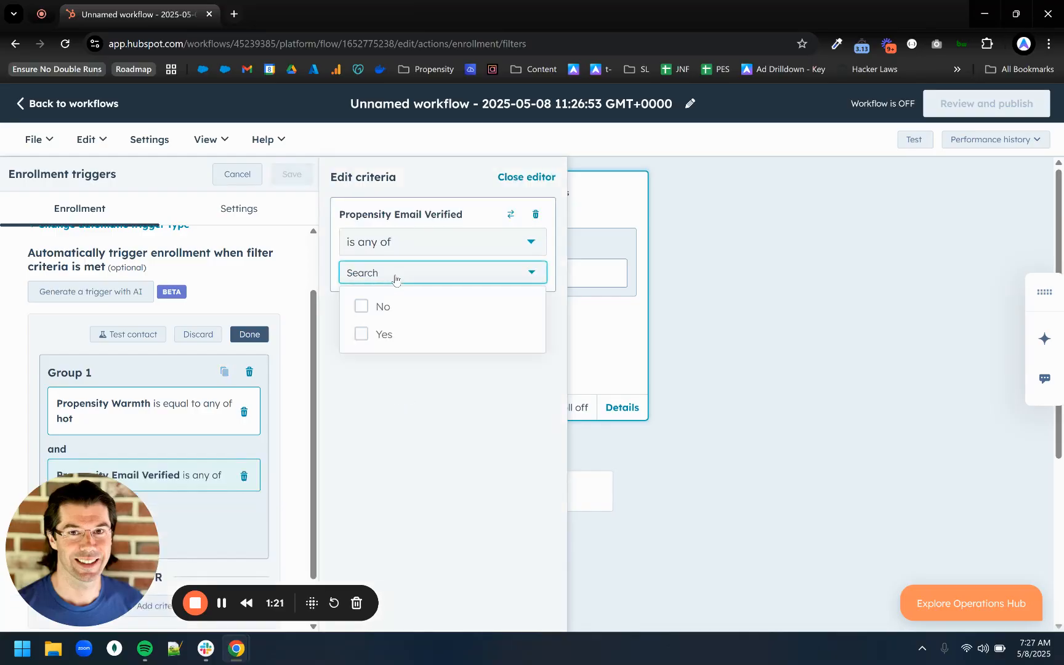
pyautogui.click(362, 333)
# Add a third AND criterion requiring Propensity Warmth Change Date to be Today, and save the enrollment triggers.
pyautogui.scroll(-1, 219, 448)
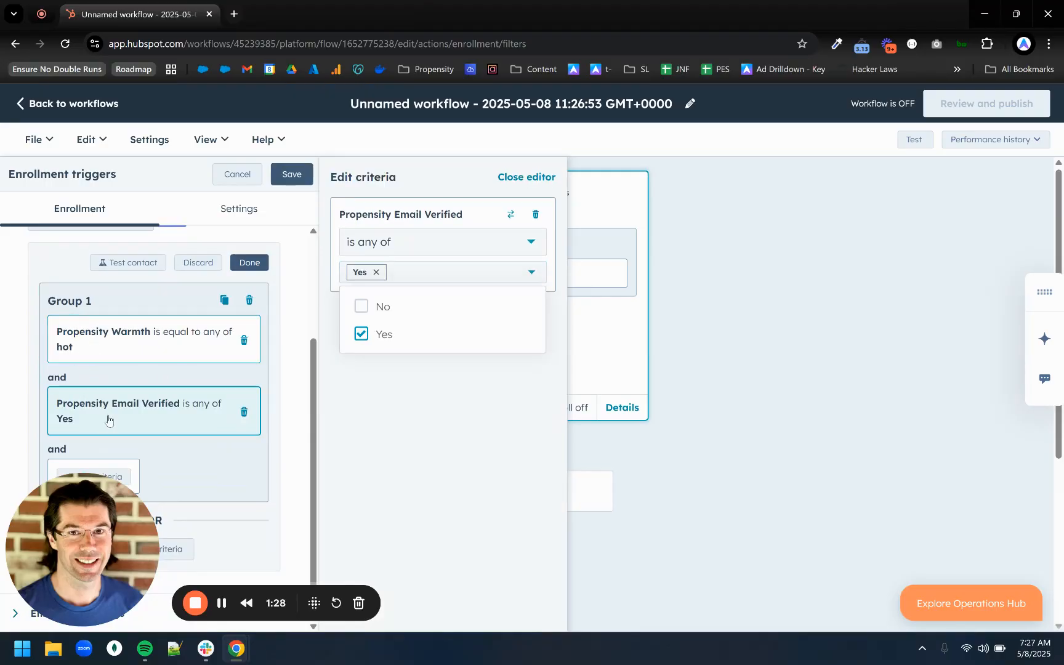
pyautogui.click(130, 474)
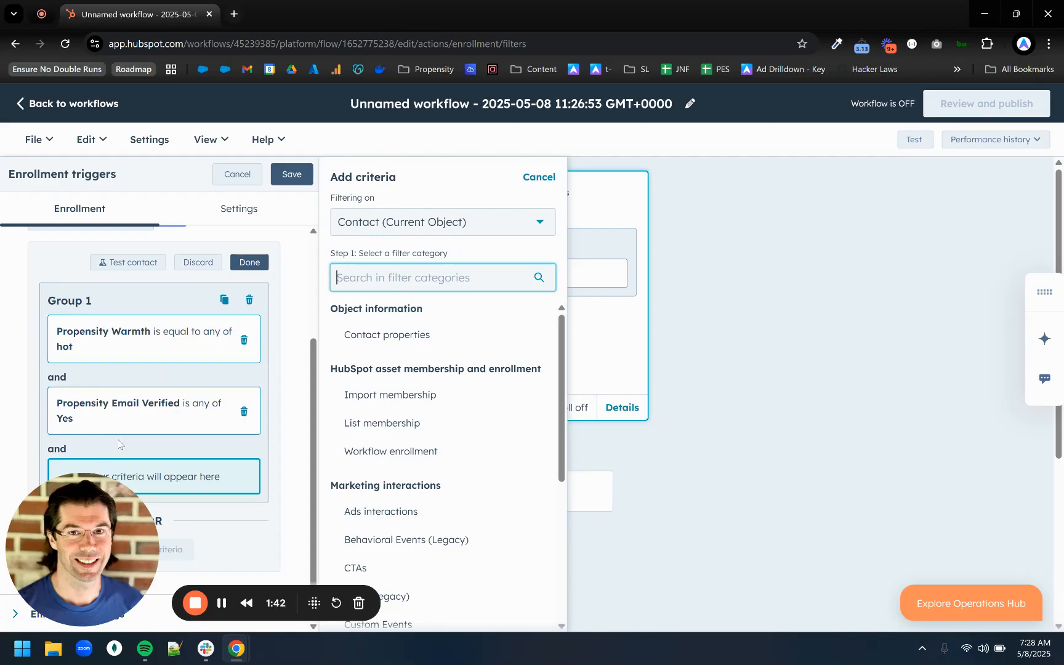
pyautogui.click(477, 341)
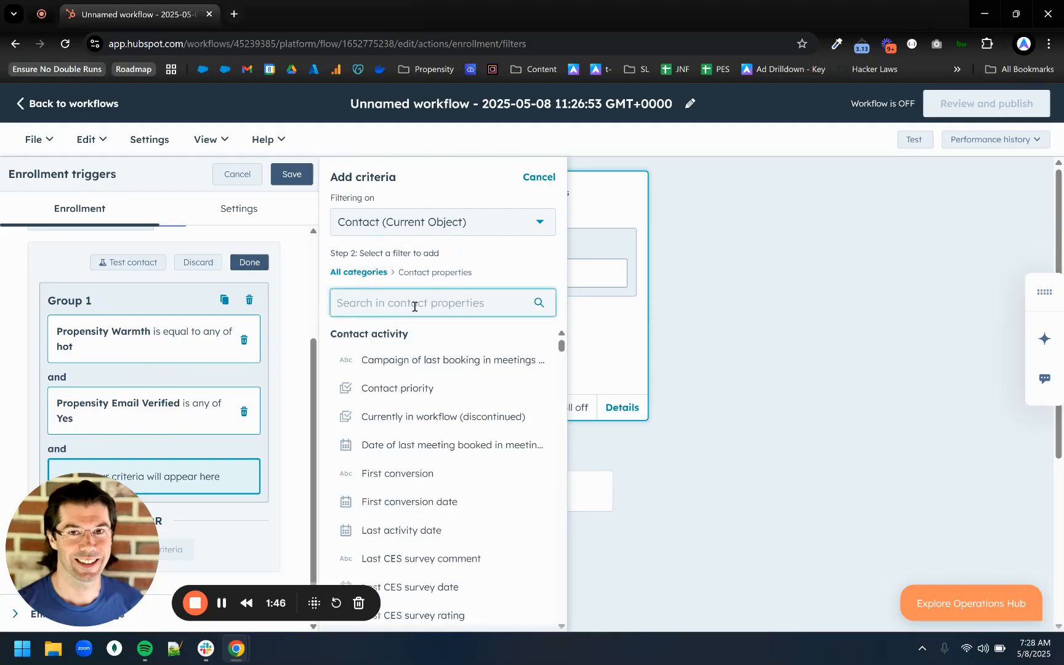
pyautogui.write('warmth')
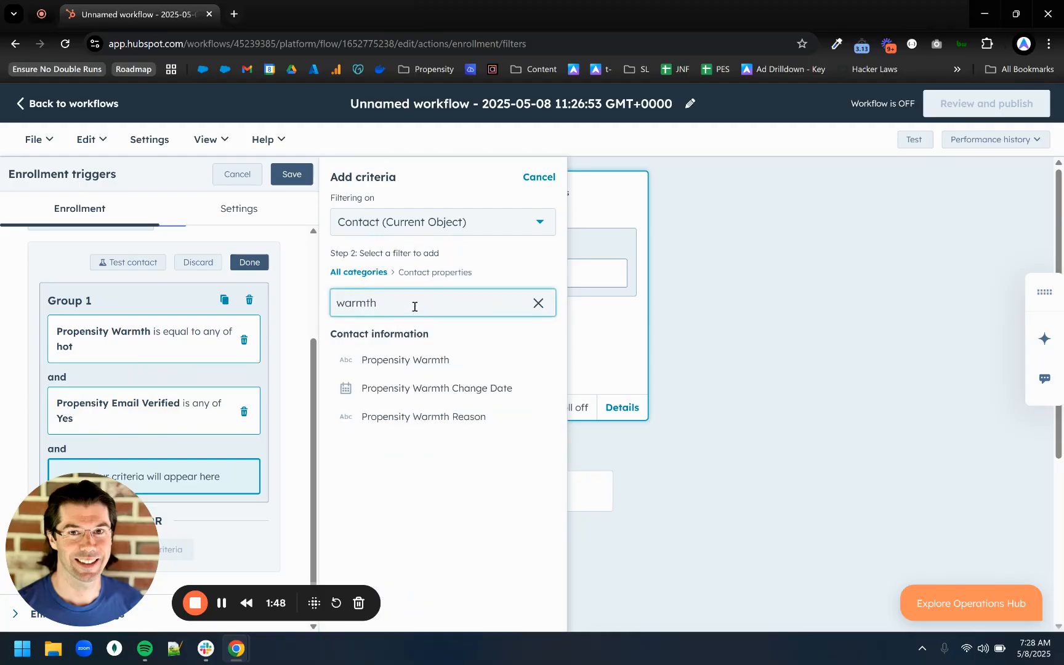
pyautogui.click(394, 395)
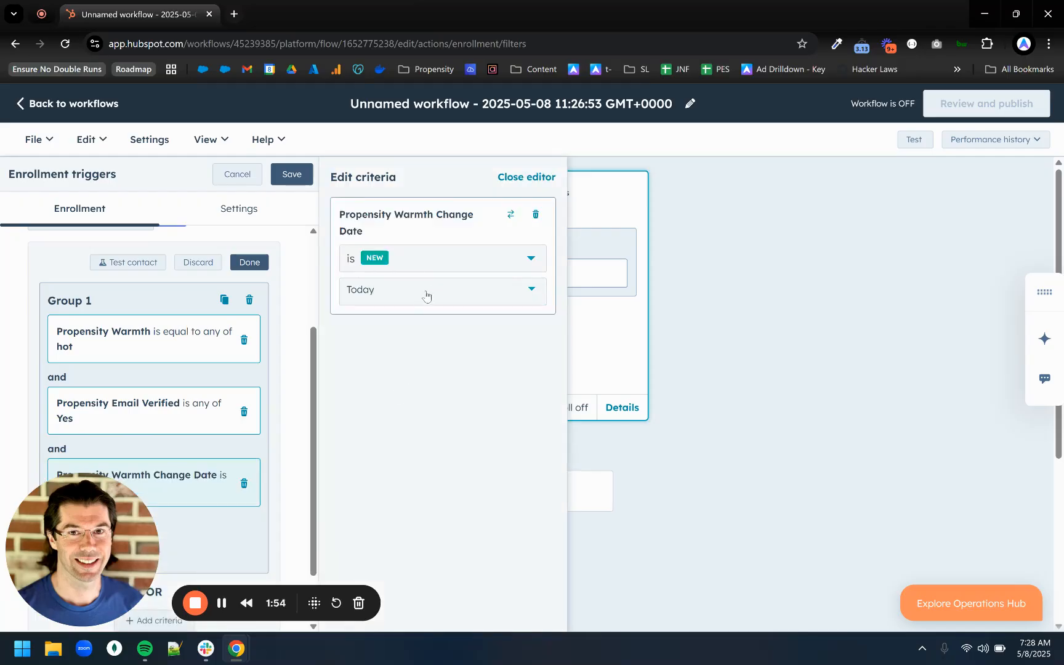
pyautogui.click(292, 174)
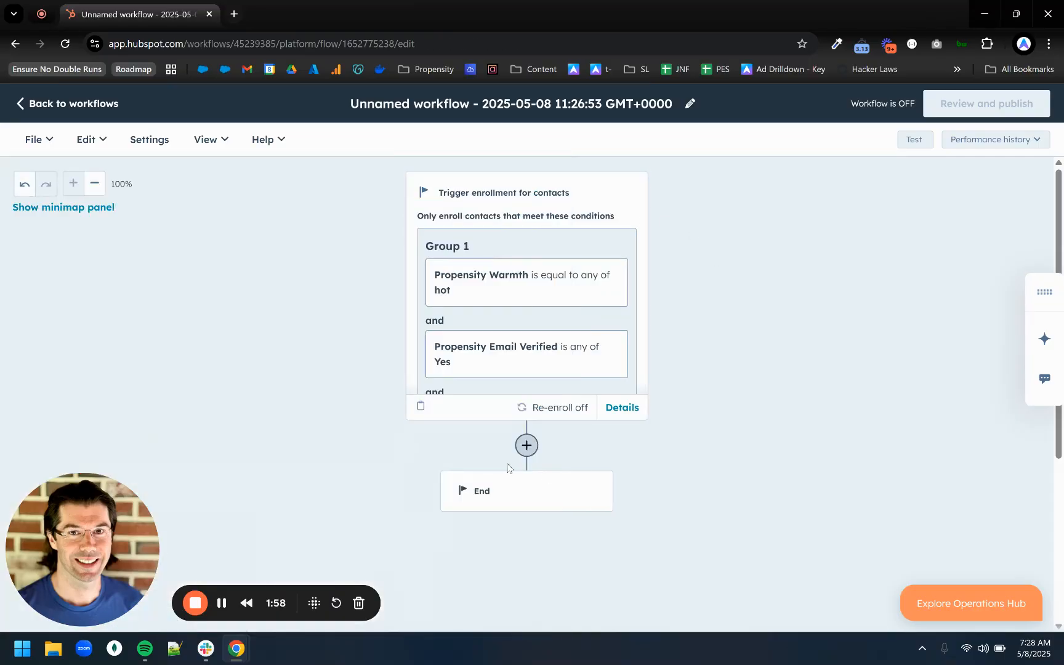
# Insert the CRM action "Rotate record to owner" directly after the enrollment trigger.
pyautogui.scroll(-1, 529, 317)
pyautogui.scroll(2, 520, 289)
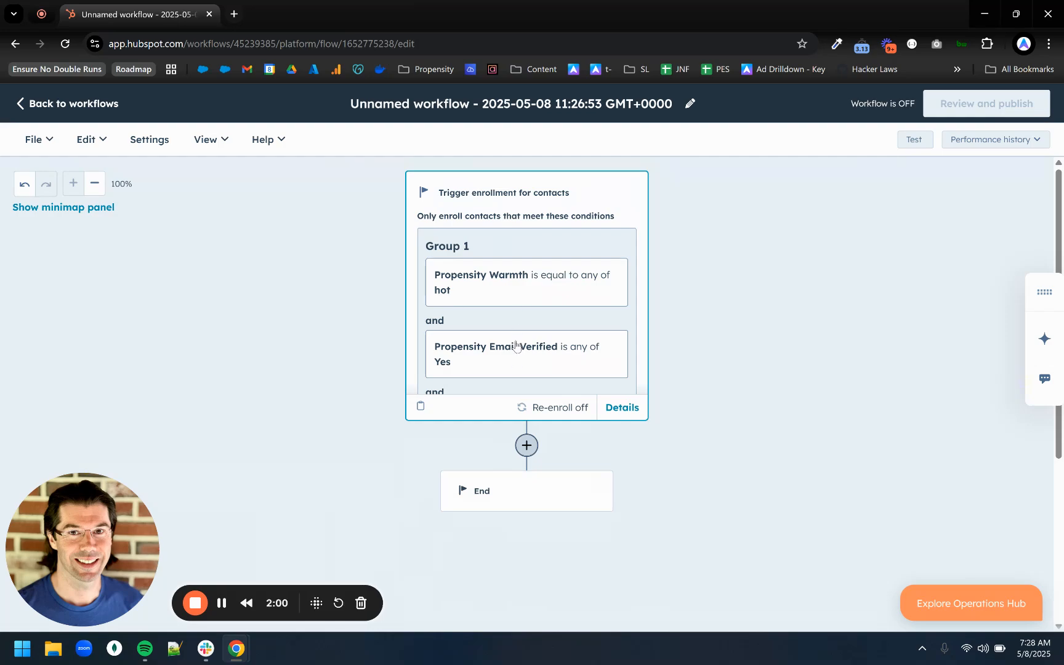
pyautogui.click(527, 452)
pyautogui.scroll(-3, 199, 345)
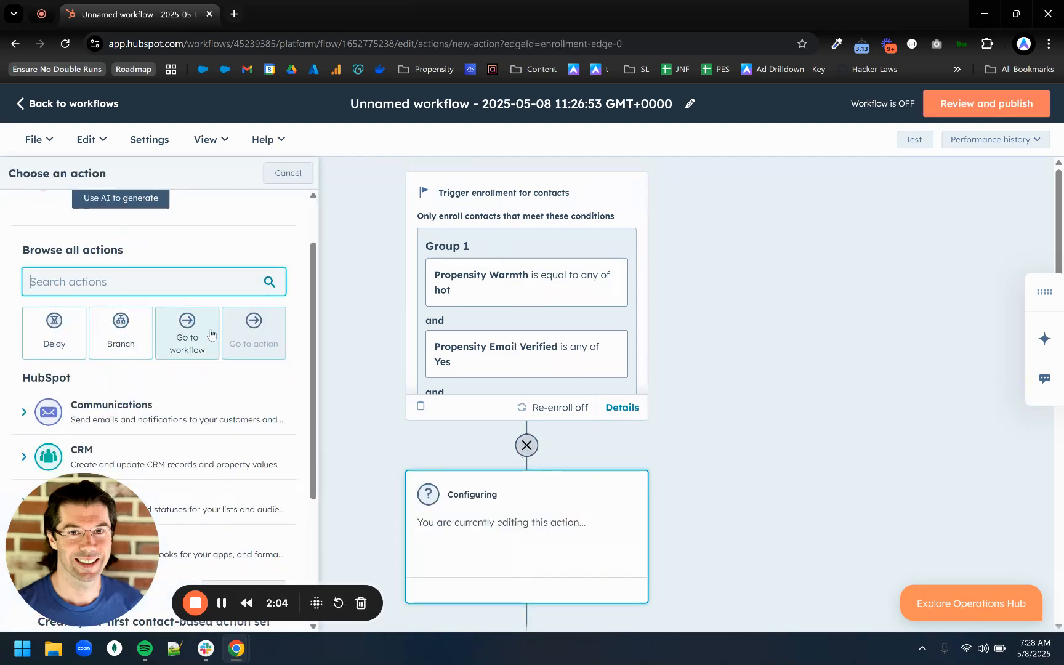
pyautogui.scroll(-1, 199, 394)
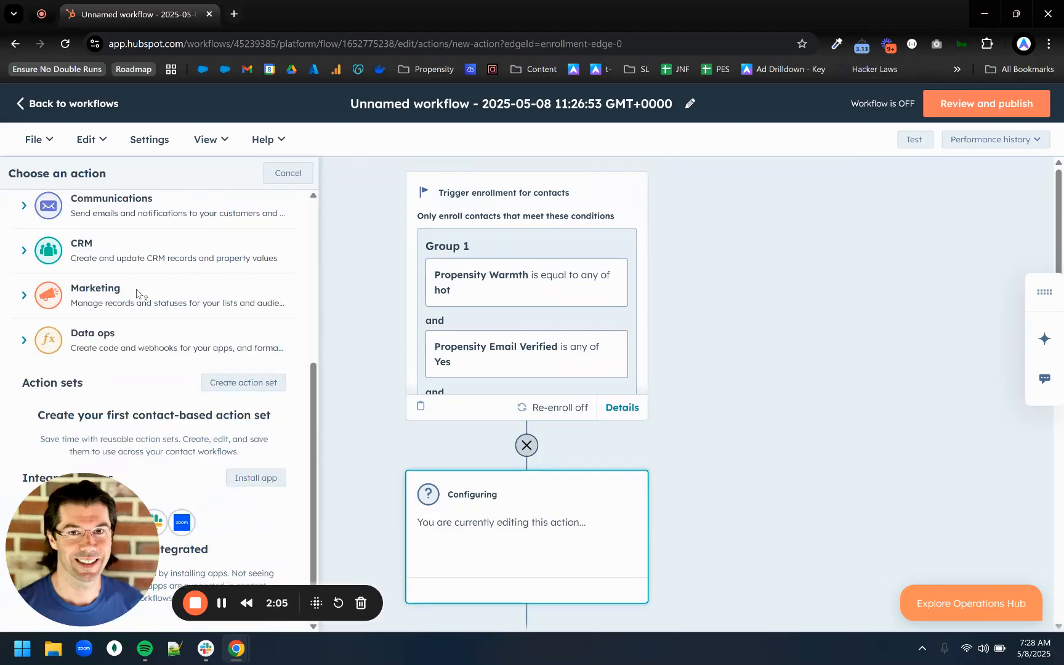
pyautogui.click(91, 250)
pyautogui.scroll(-1, 173, 262)
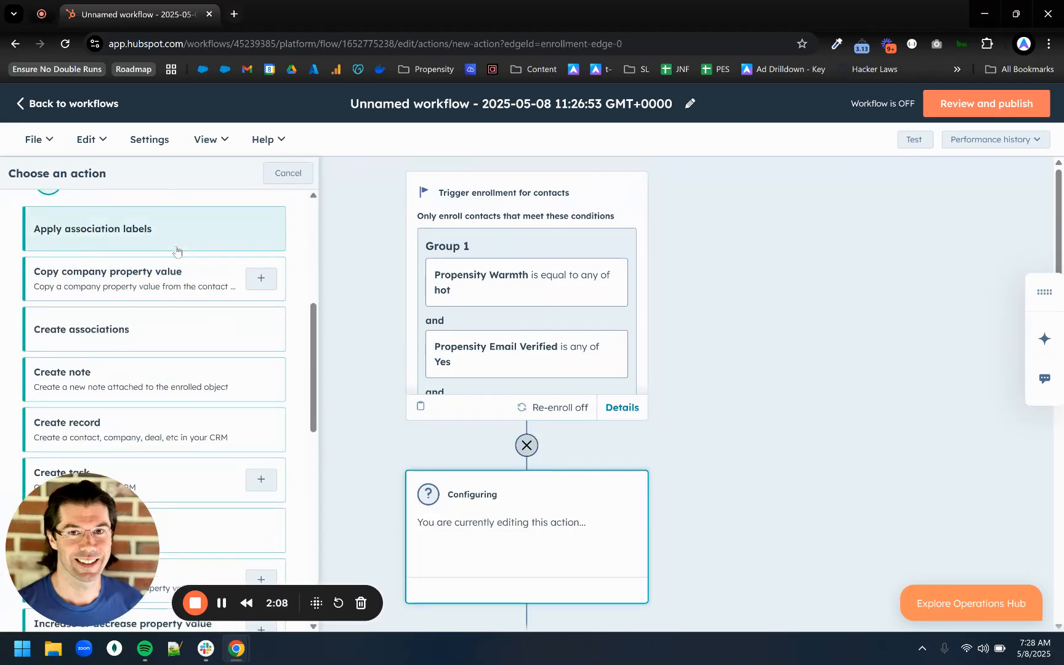
pyautogui.scroll(-4, 161, 321)
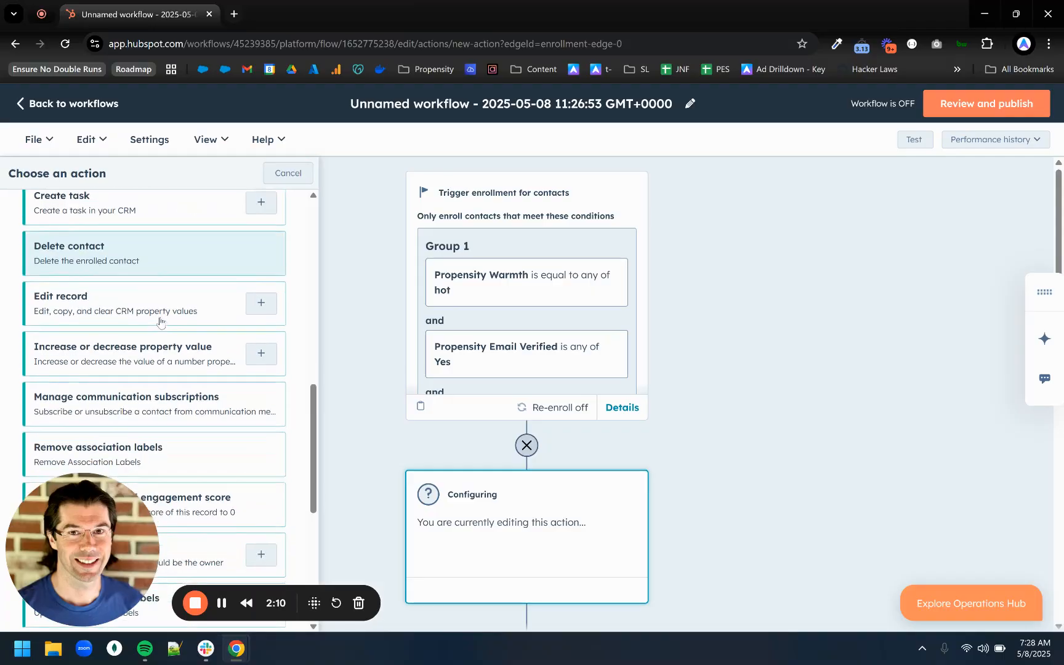
pyautogui.scroll(-3, 160, 320)
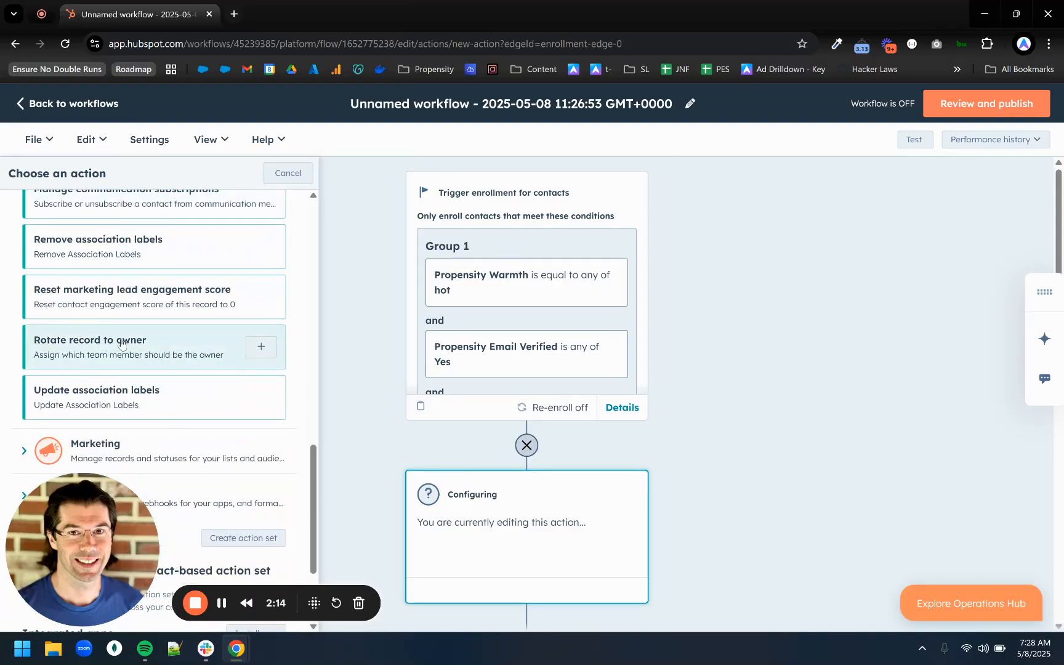
pyautogui.click(135, 341)
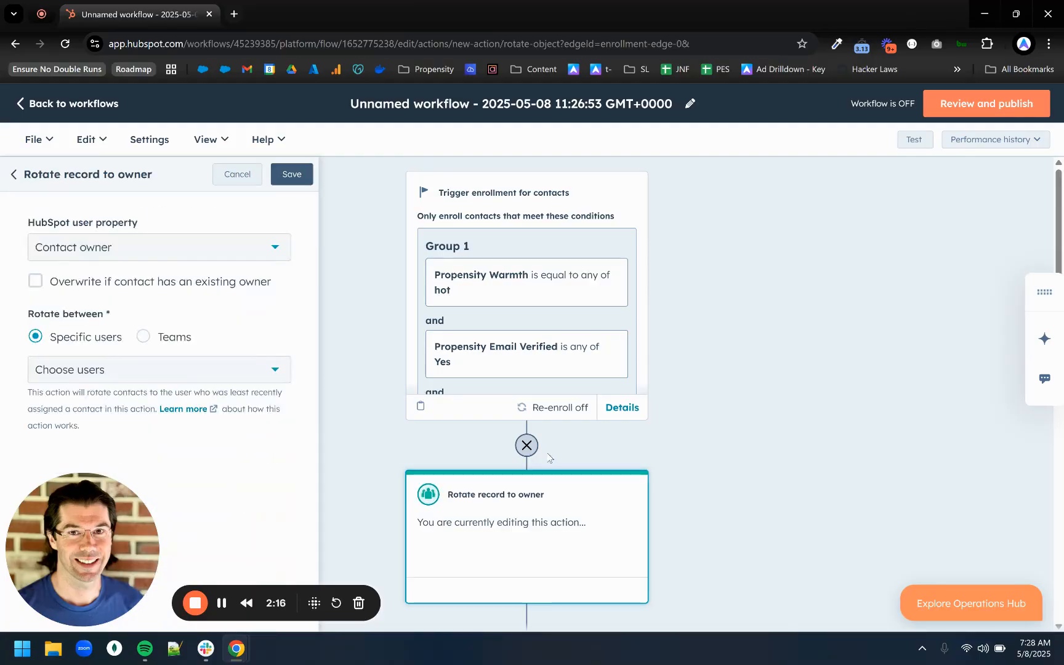
pyautogui.scroll(-2, 549, 462)
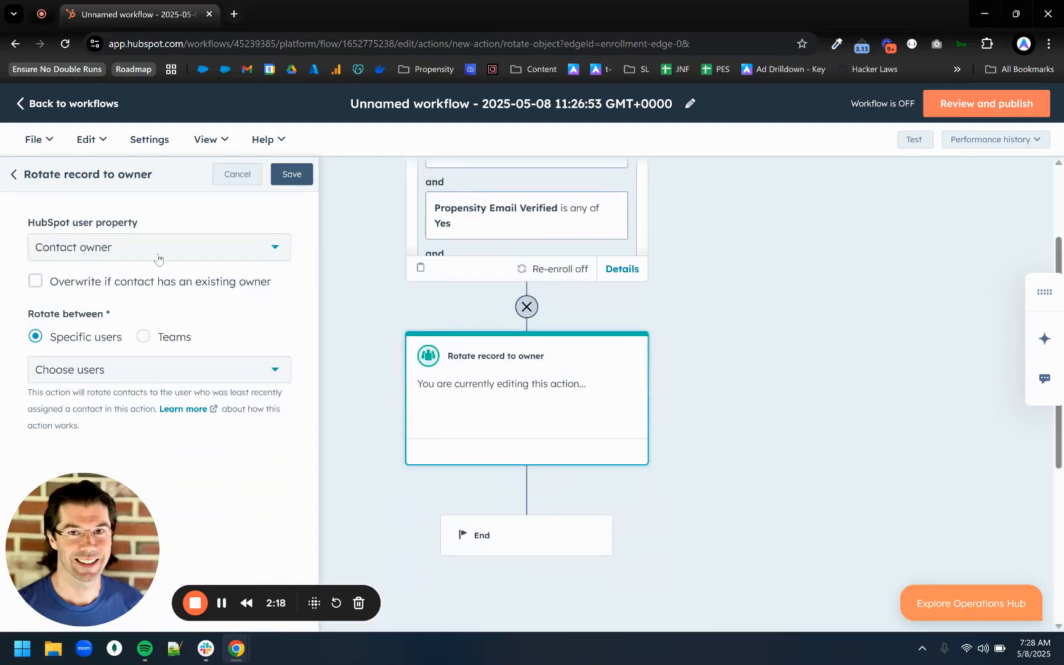
# Set the rotation to specific users with the one selectable user near the end of the user list, and save the action.
pyautogui.click(144, 337)
pyautogui.click(164, 376)
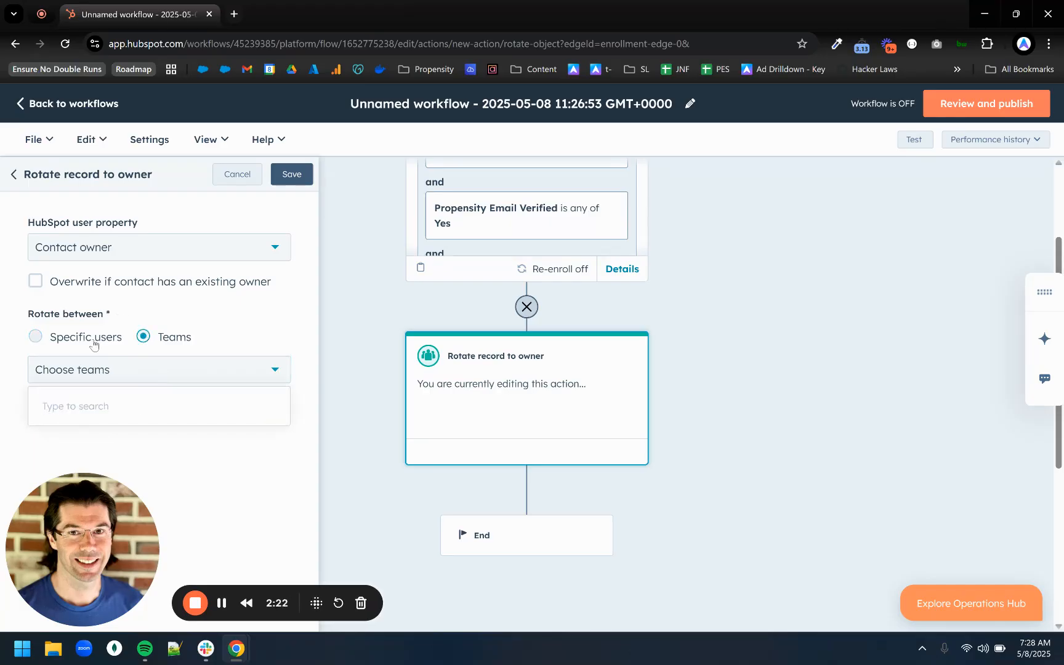
pyautogui.click(36, 336)
pyautogui.click(159, 369)
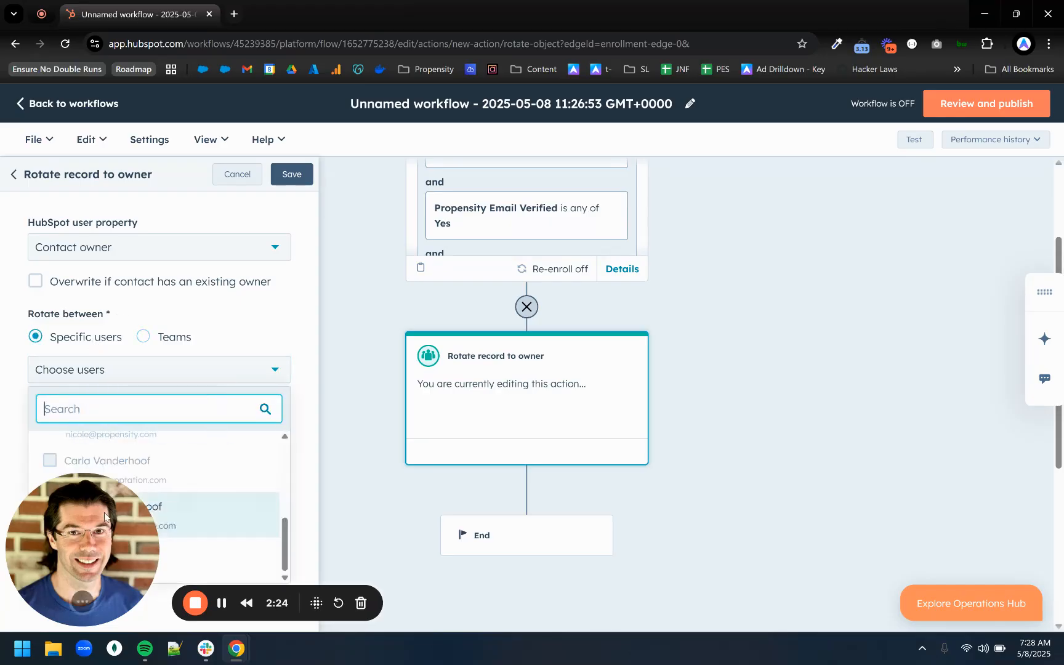
pyautogui.moveTo(154, 602); pyautogui.dragTo(160, 288)
pyautogui.click(145, 365)
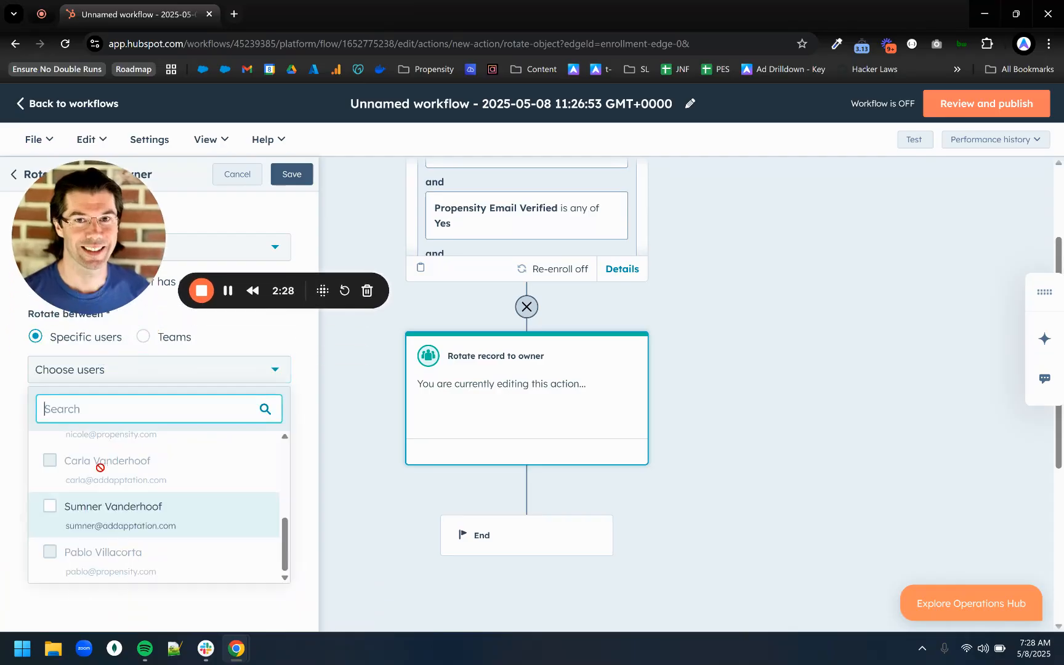
pyautogui.click(93, 506)
pyautogui.click(317, 459)
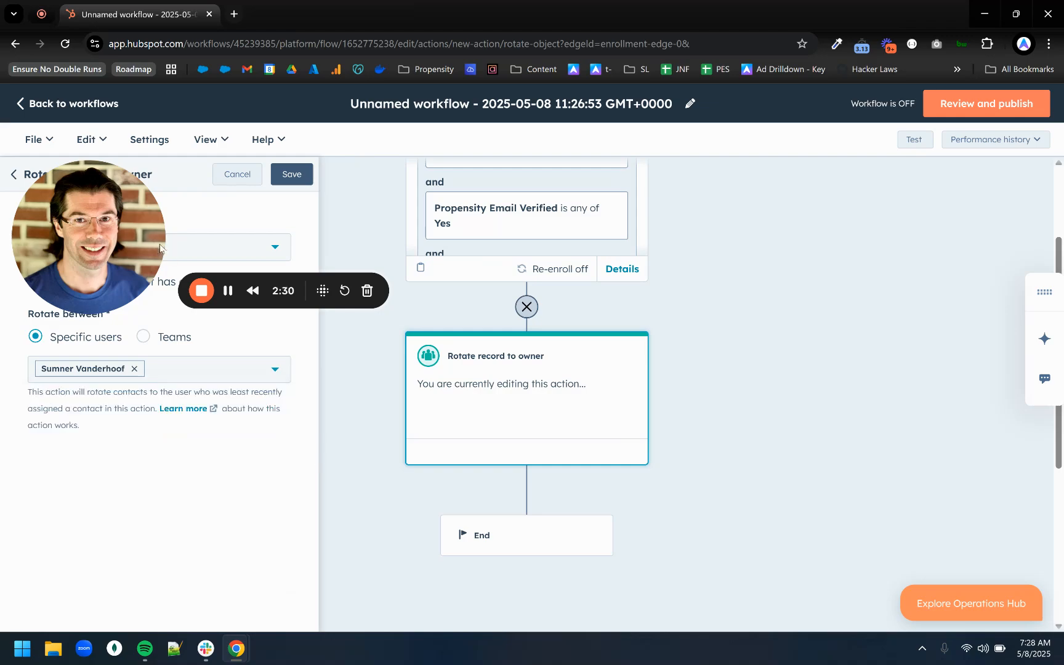
pyautogui.moveTo(163, 248); pyautogui.dragTo(157, 560)
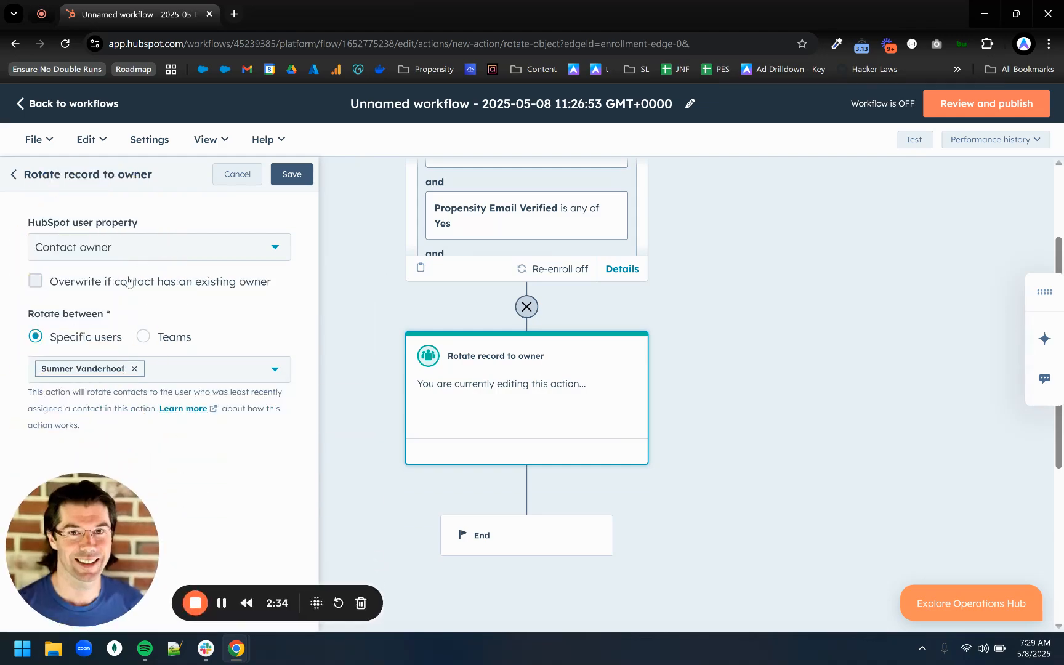
pyautogui.click(291, 174)
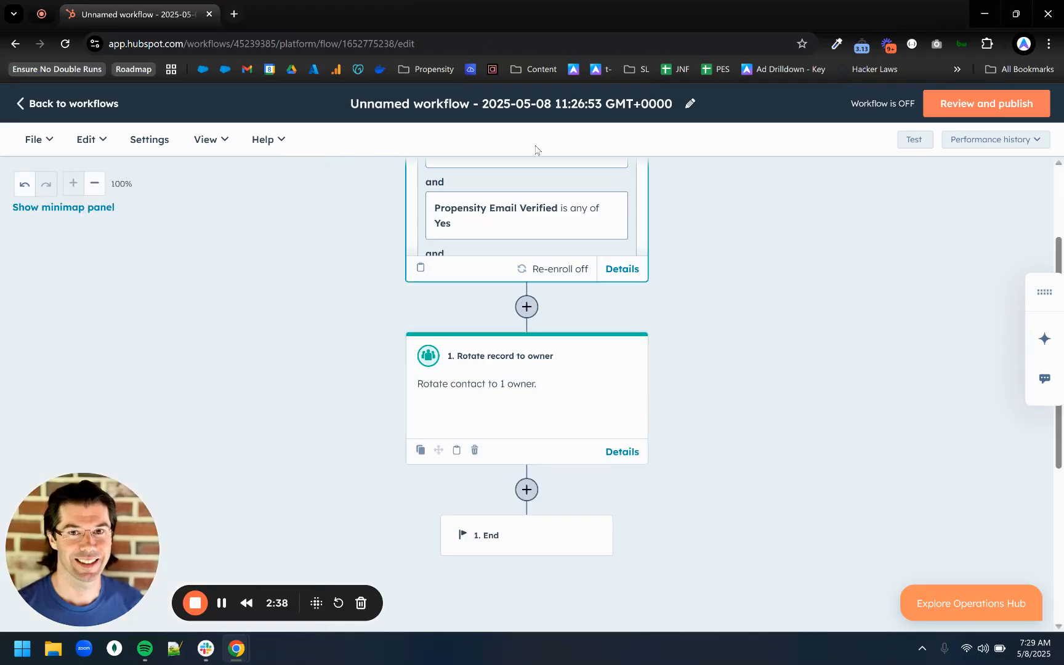
# Rename the workflow as "Send Verified Hot Leads To Sales".
pyautogui.click(690, 103)
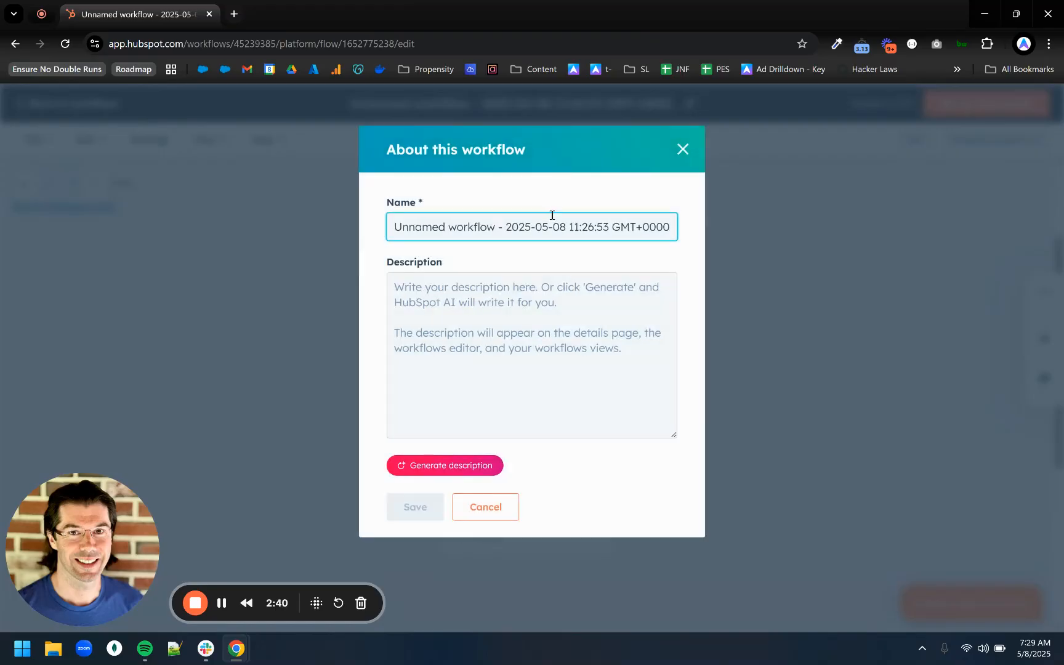
pyautogui.tripleClick(552, 215)
pyautogui.write('Send V')
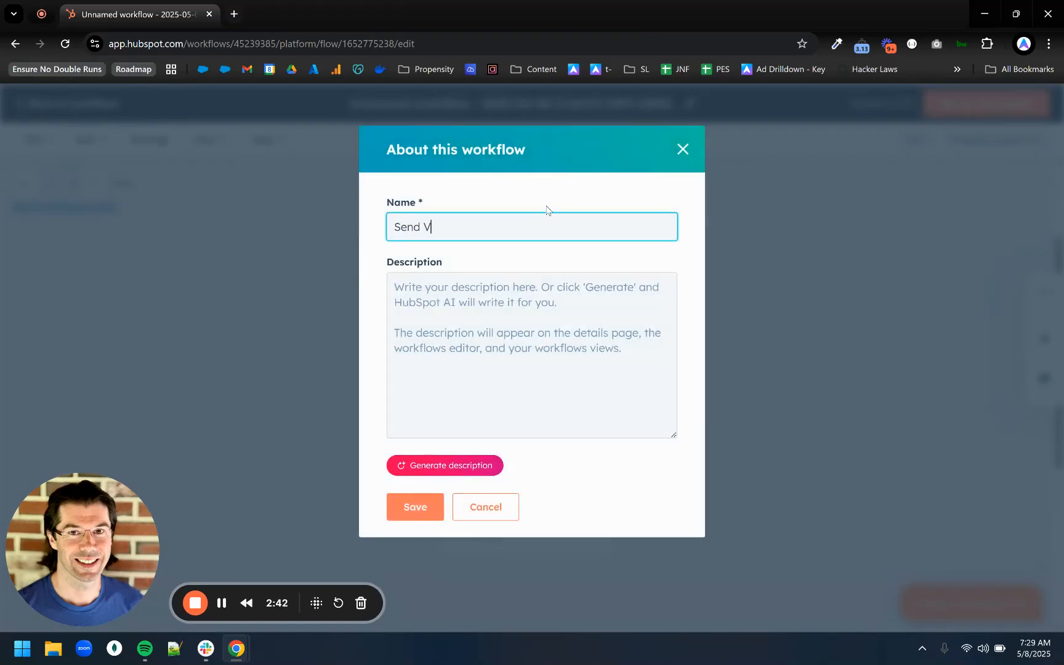
pyautogui.write('erified Hot Leads To Sales')
pyautogui.click(416, 506)
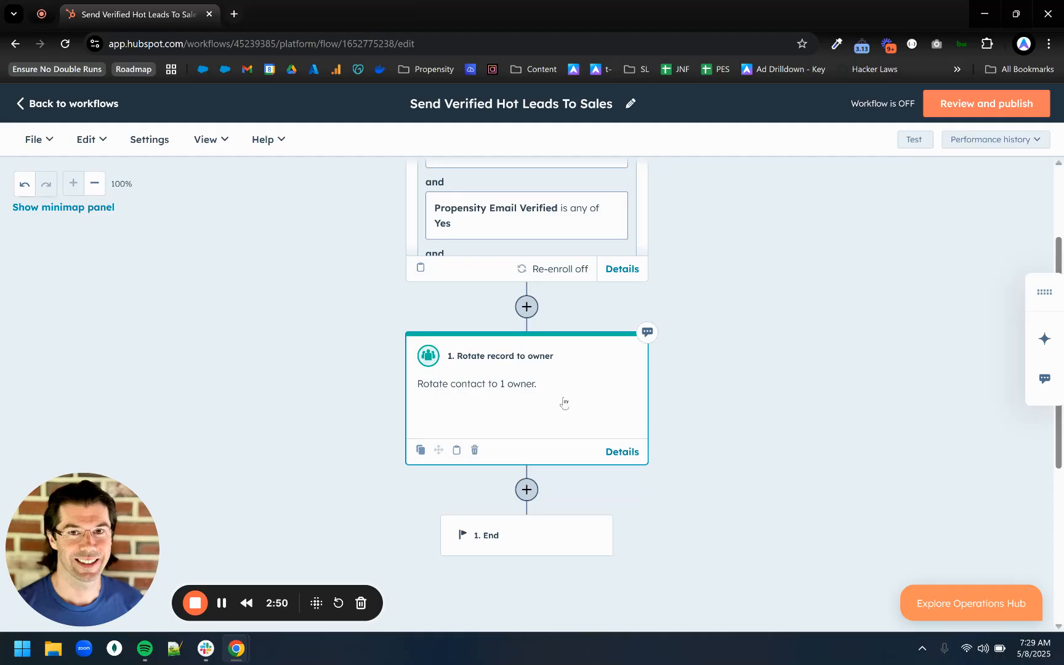
# Start the workflow review, choose to enroll only contacts who meet the criteria after it is turned on, and complete the Enrollment step.
pyautogui.click(1020, 109)
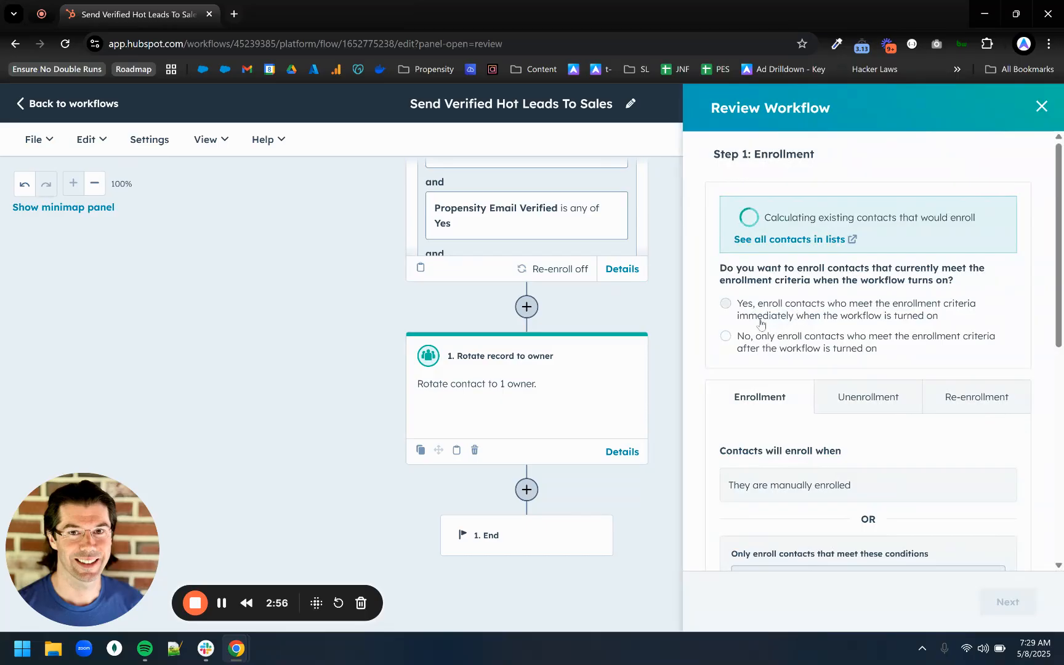
pyautogui.click(763, 339)
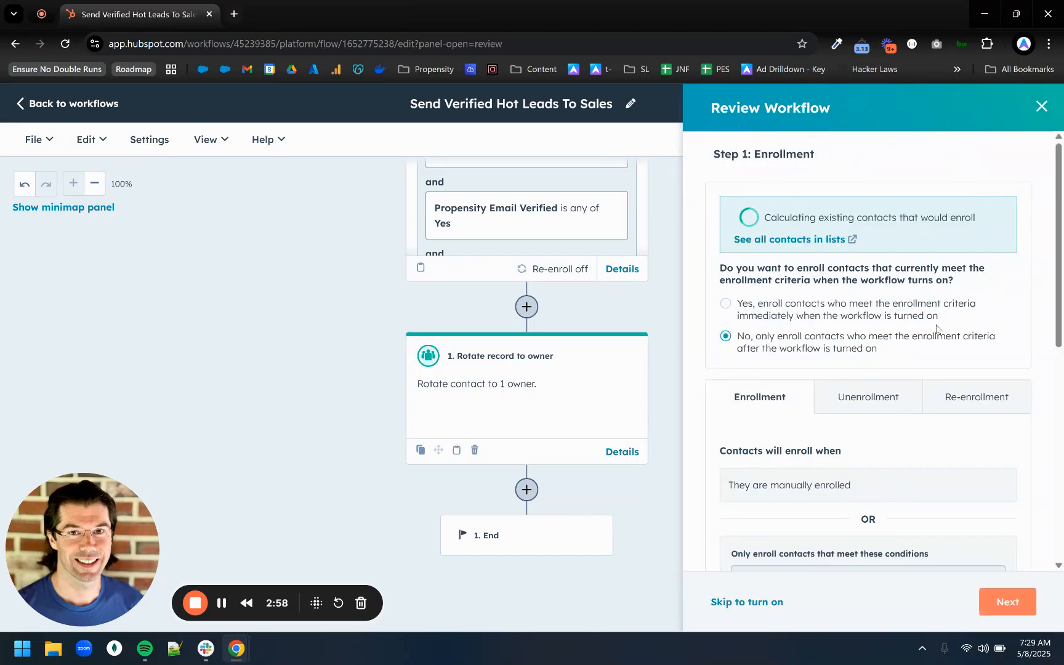
pyautogui.scroll(-5, 914, 370)
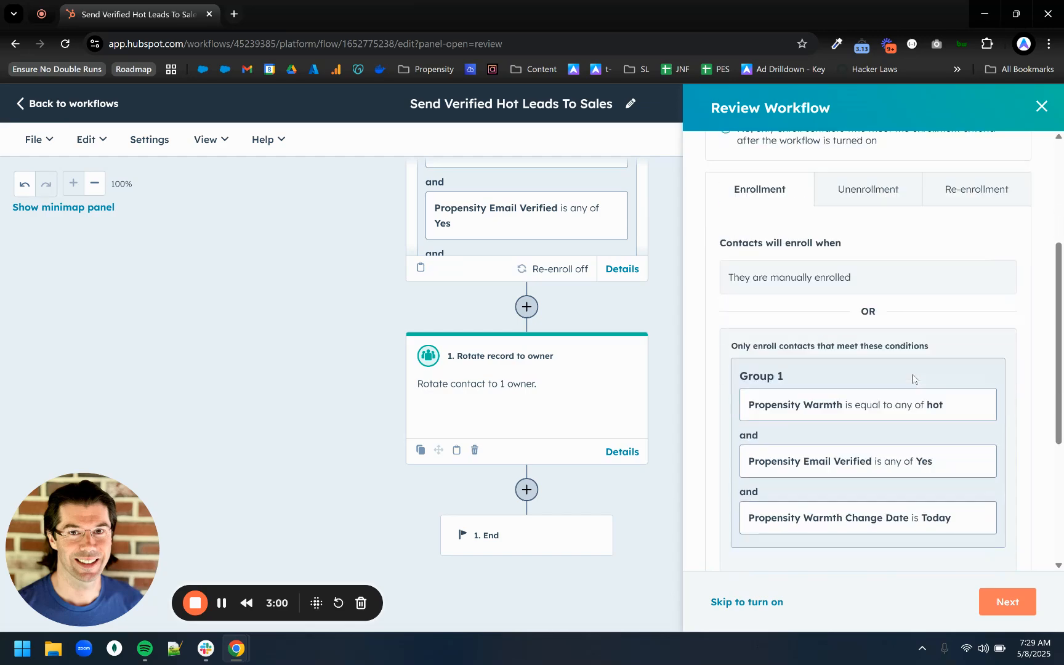
pyautogui.scroll(-3, 918, 406)
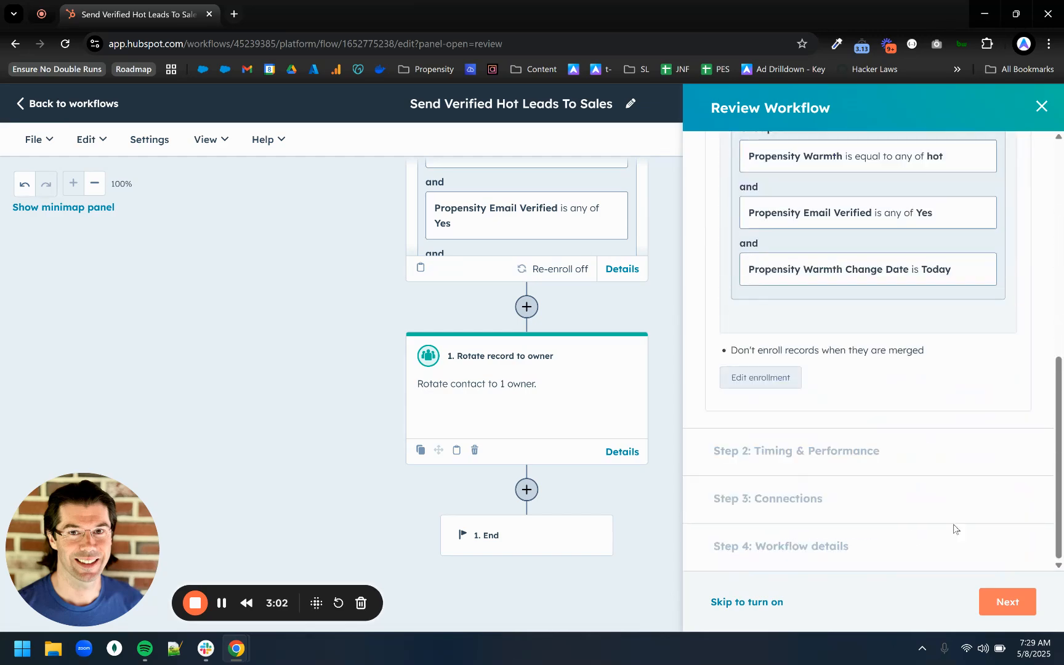
pyautogui.click(1014, 611)
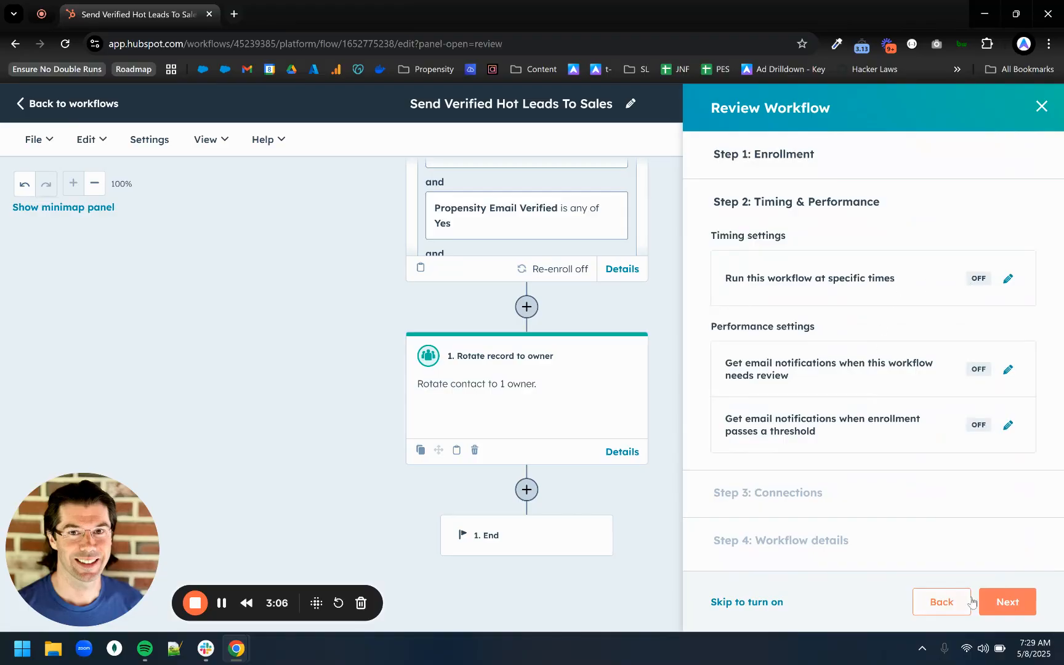
# Accept the Timing & Performance and Connections steps unchanged and turn on the workflow.
pyautogui.click(1018, 604)
pyautogui.click(1019, 605)
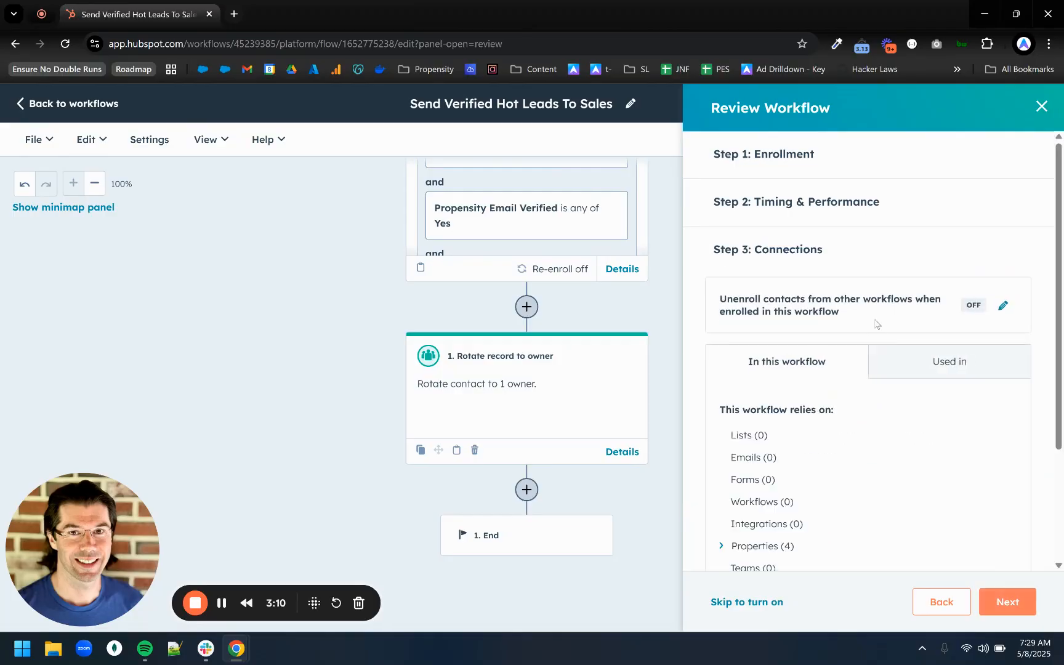
pyautogui.scroll(-3, 825, 375)
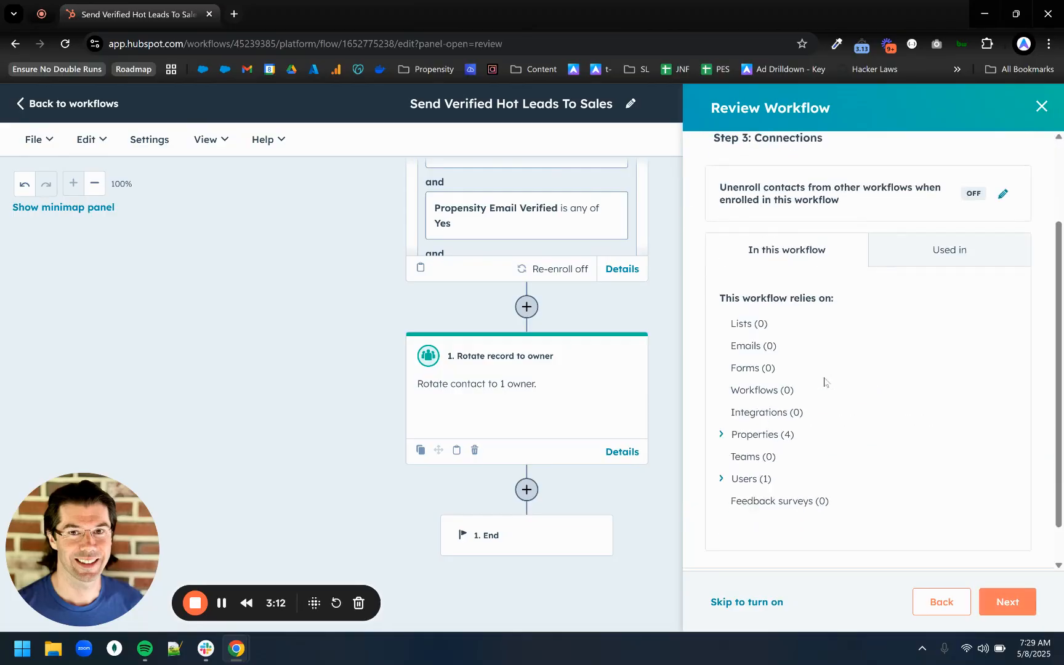
pyautogui.click(1019, 605)
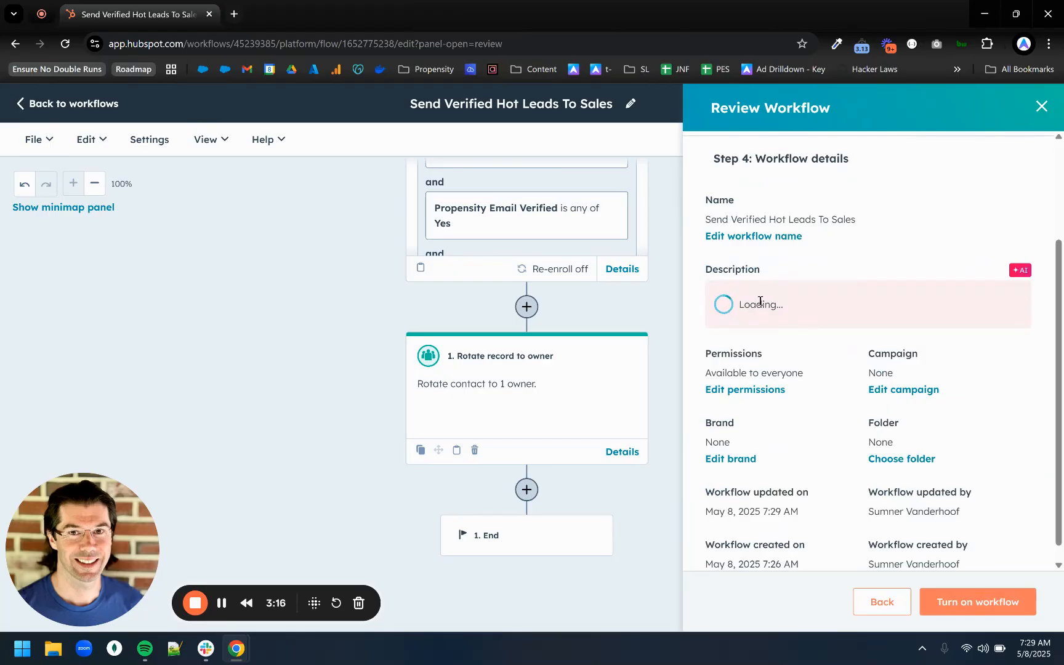
pyautogui.click(968, 612)
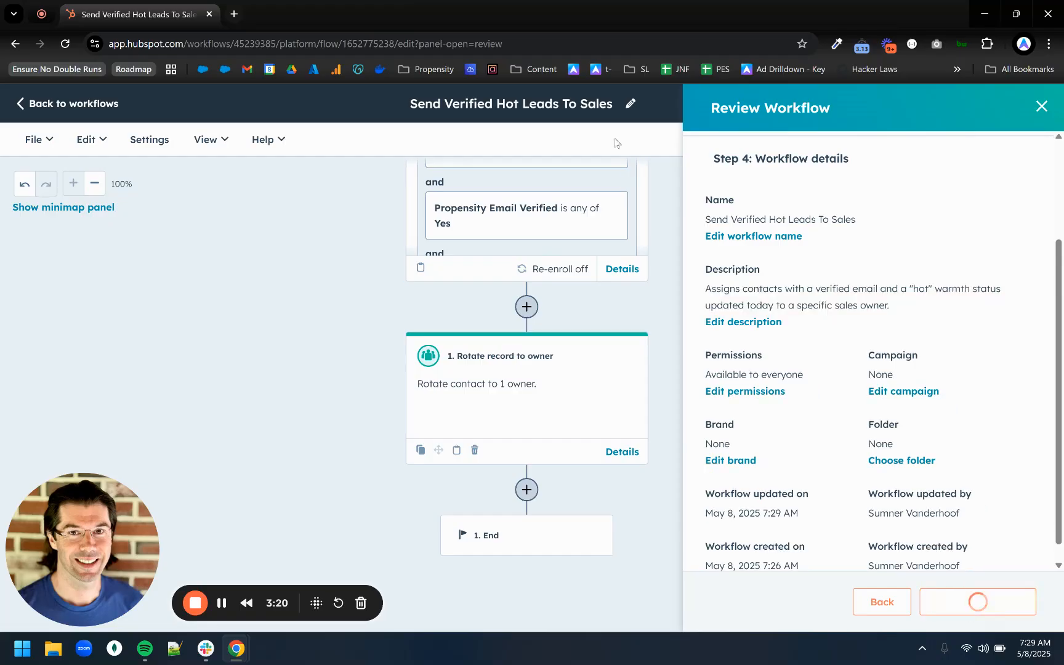
# Leave the workflow editor and open the reporting dashboards.
pyautogui.scroll(3, 295, 269)
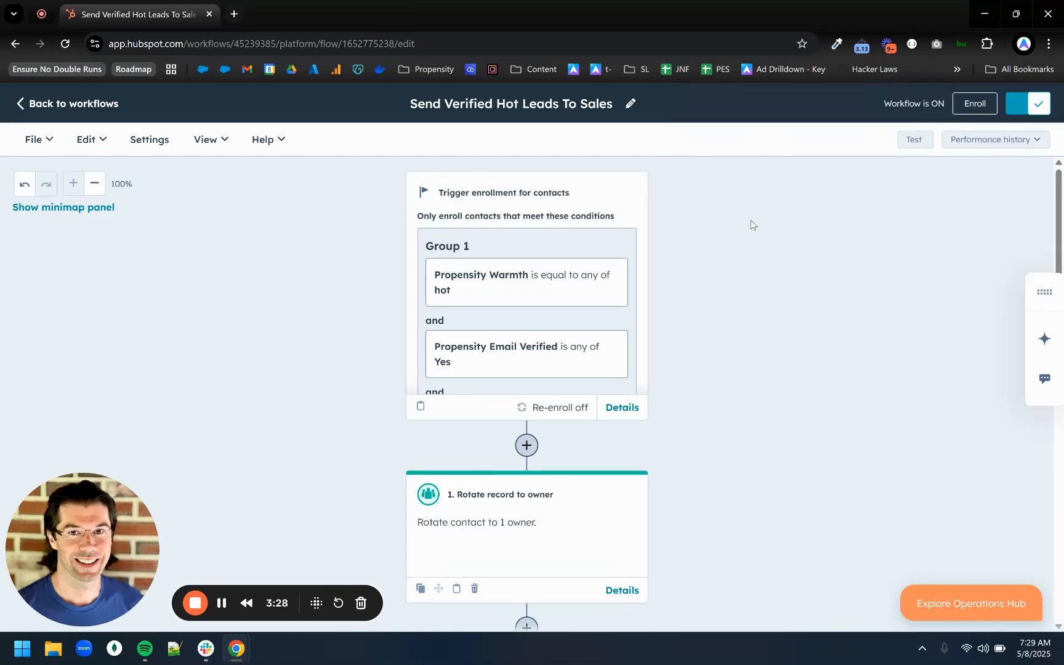
pyautogui.scroll(-2, 607, 554)
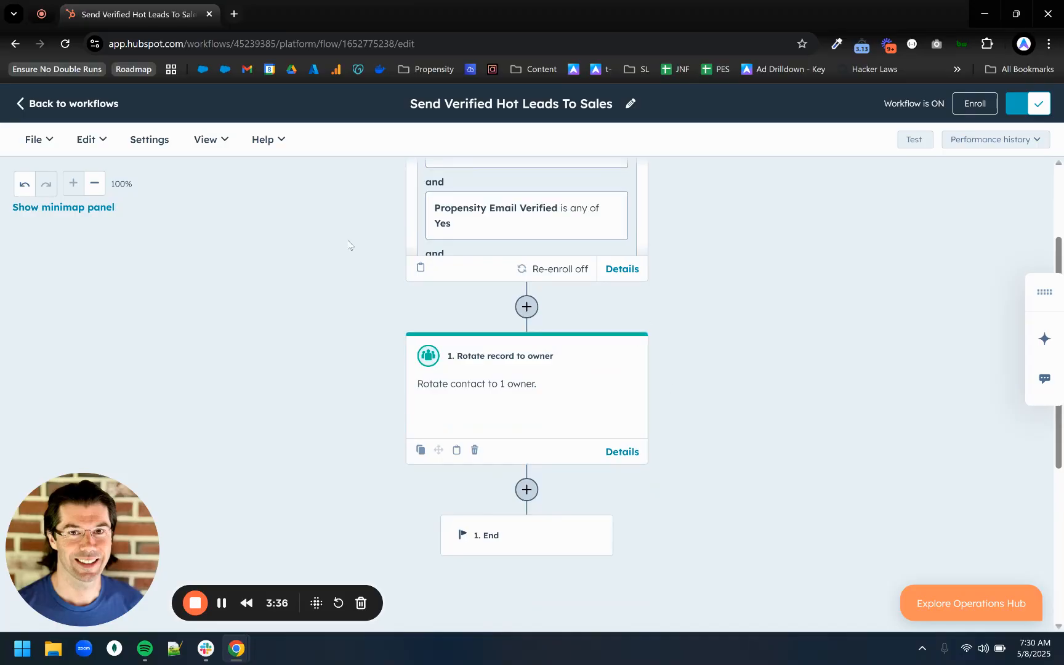
pyautogui.click(86, 109)
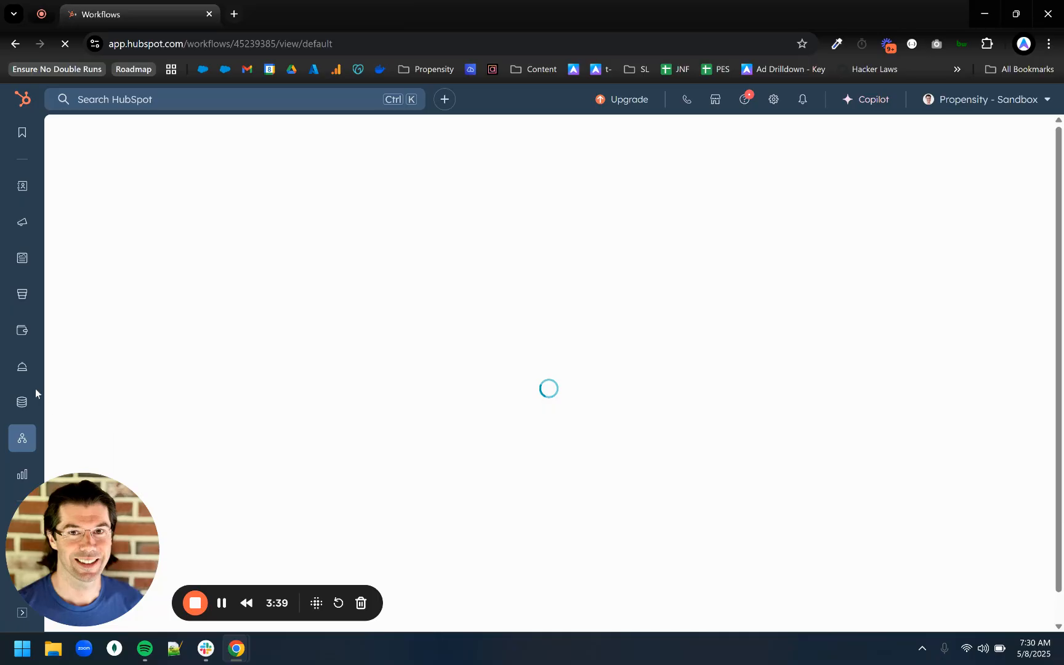
pyautogui.moveTo(21, 376)
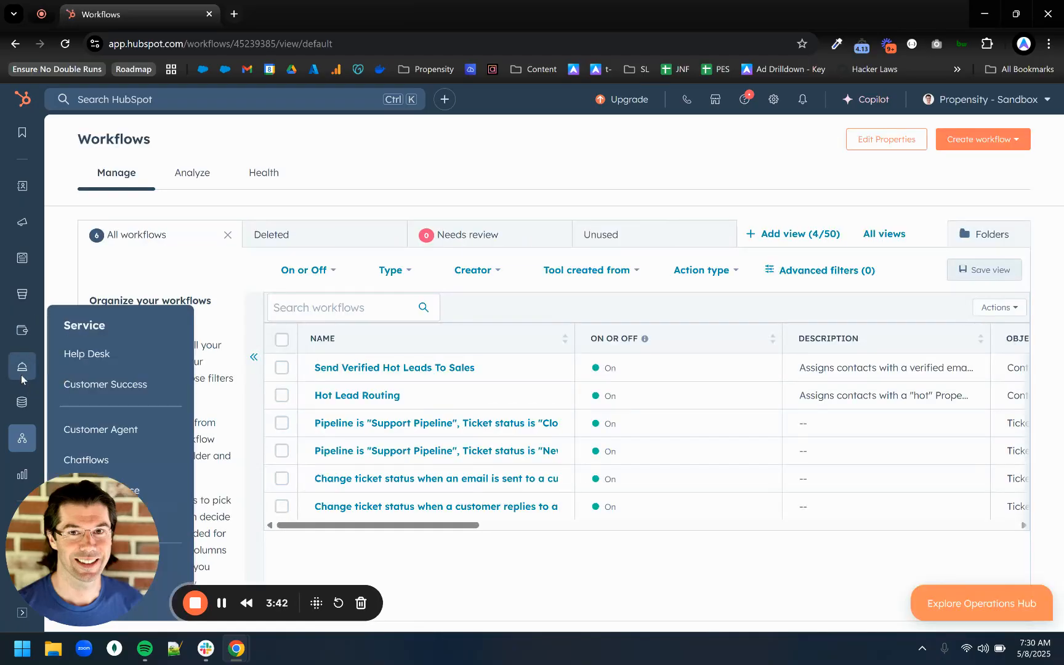
pyautogui.moveTo(22, 474)
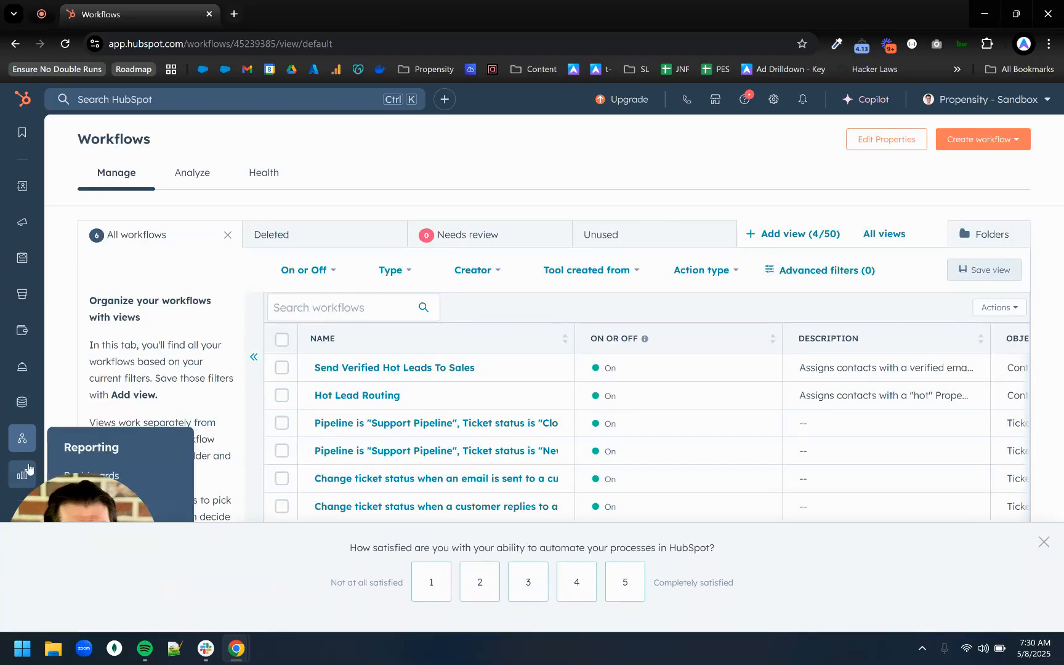
pyautogui.click(141, 474)
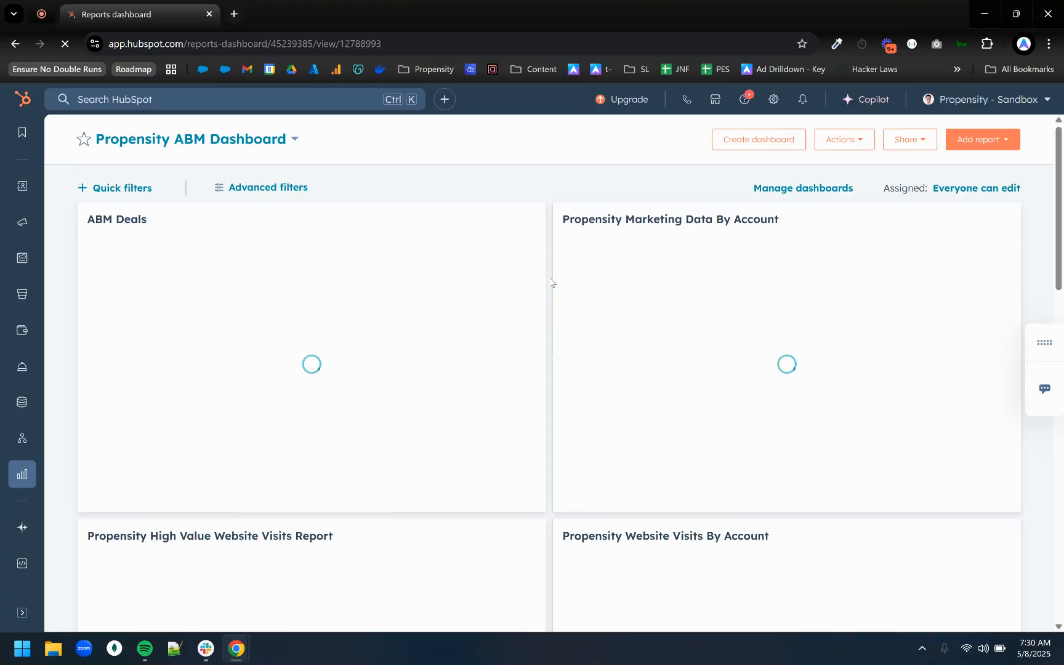
# Find the Propensity Hot Contacts report on the Propensity ABM Dashboard and open it for customization.
pyautogui.scroll(-1, 552, 289)
pyautogui.scroll(-10, 551, 289)
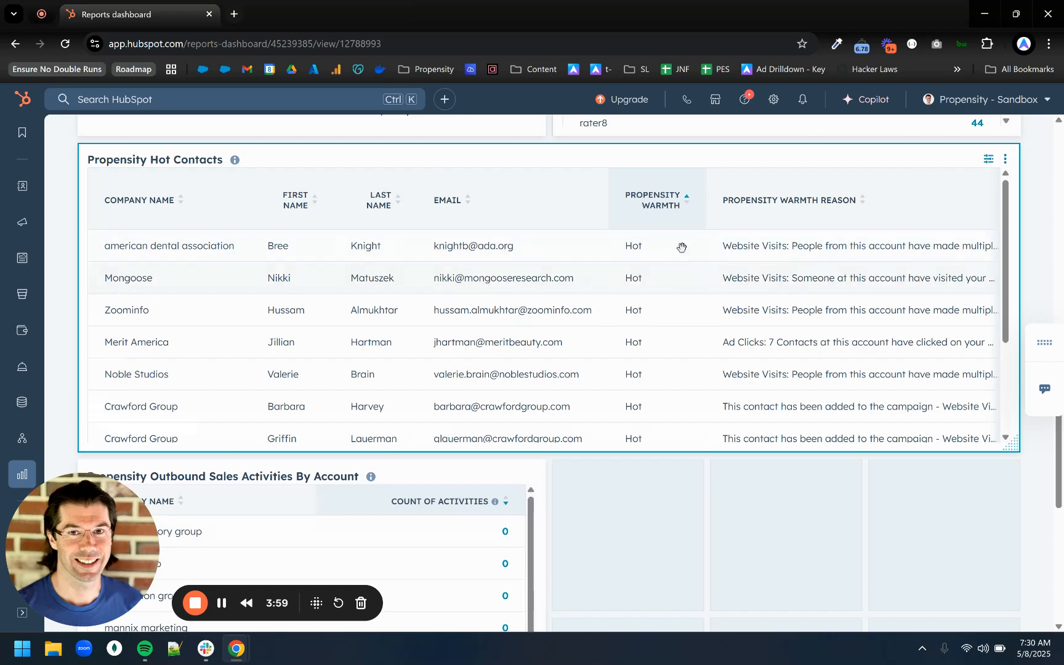
pyautogui.scroll(-5, 737, 373)
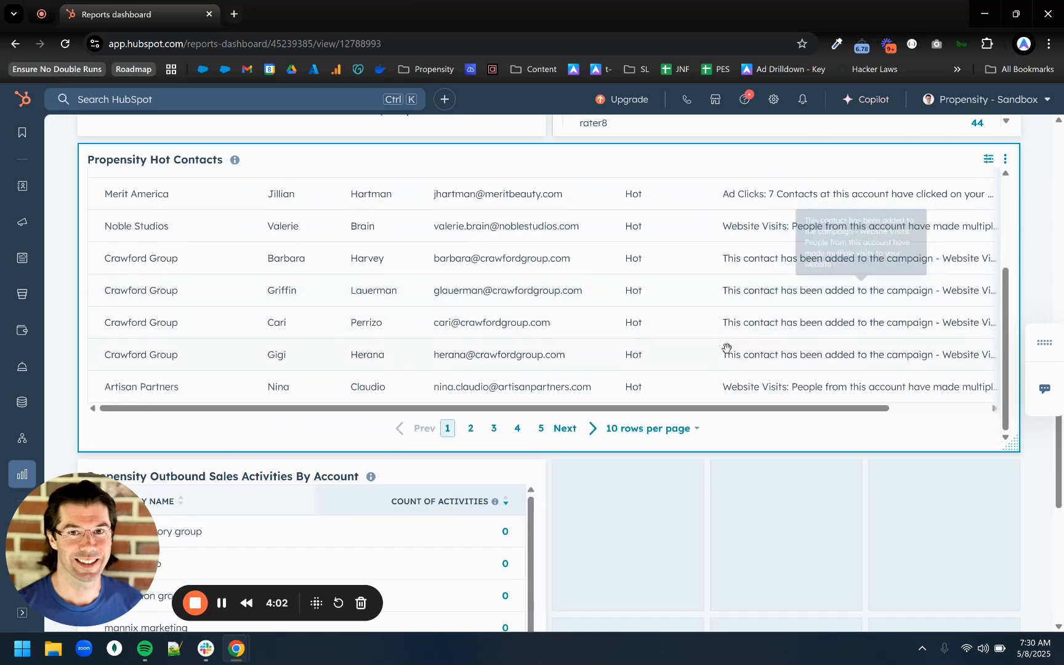
pyautogui.scroll(3, 936, 245)
pyautogui.scroll(3, 935, 245)
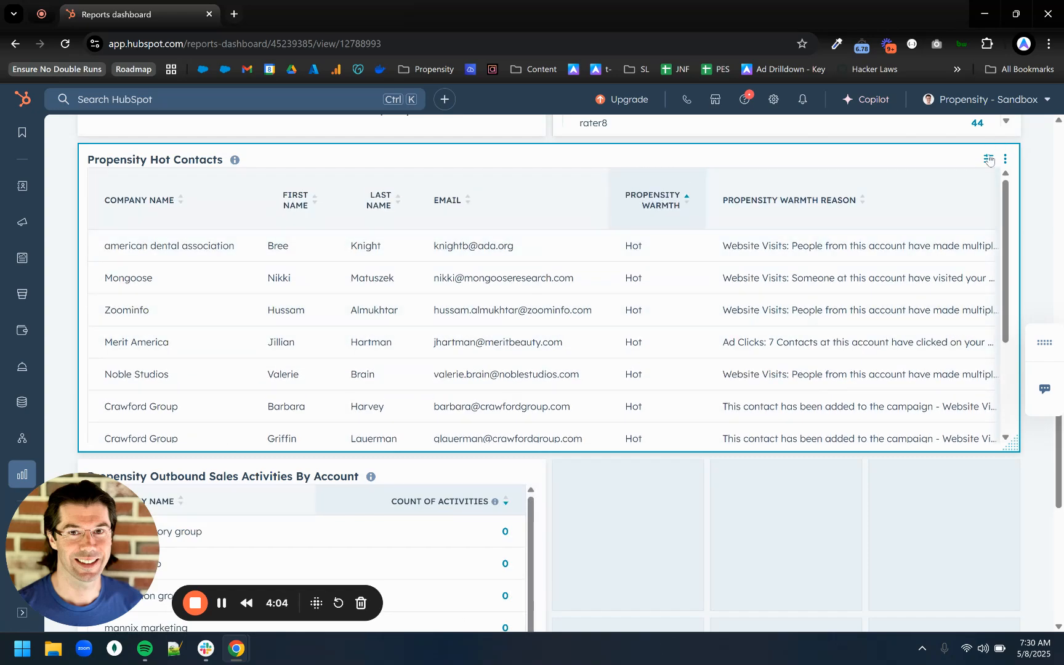
pyautogui.click(988, 159)
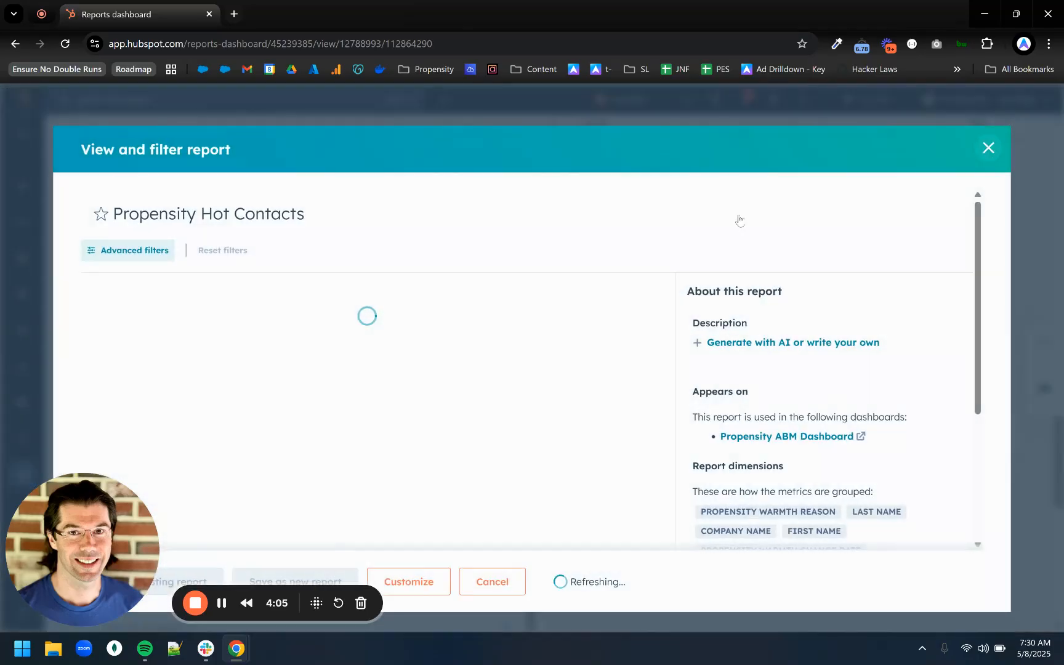
pyautogui.click(430, 580)
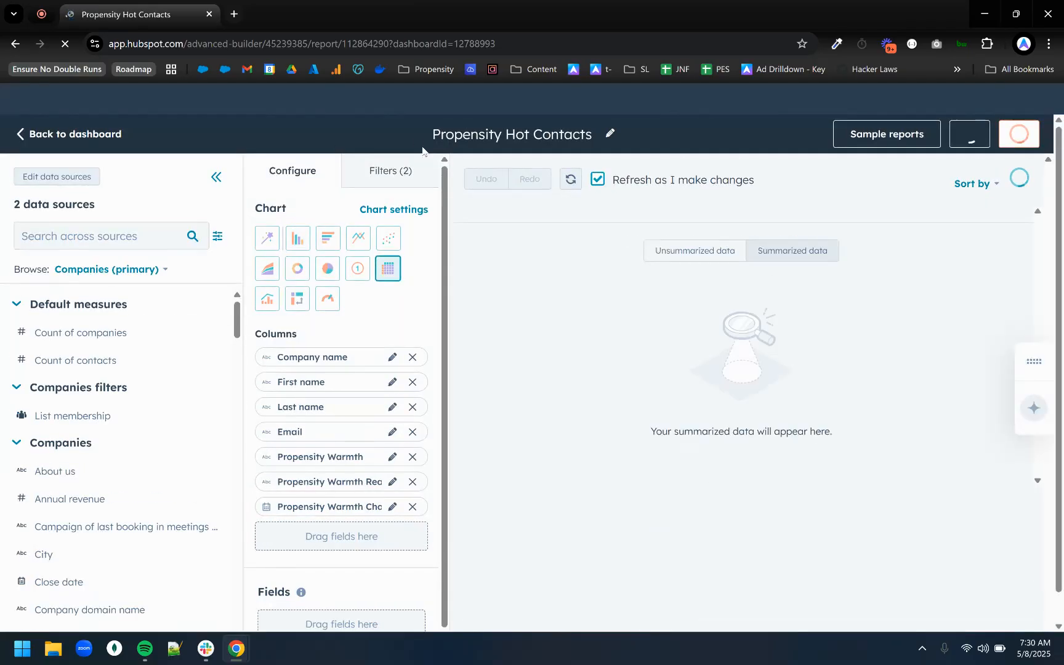
# Show the active and inactive filters of the Propensity Hot Contacts report.
pyautogui.click(397, 178)
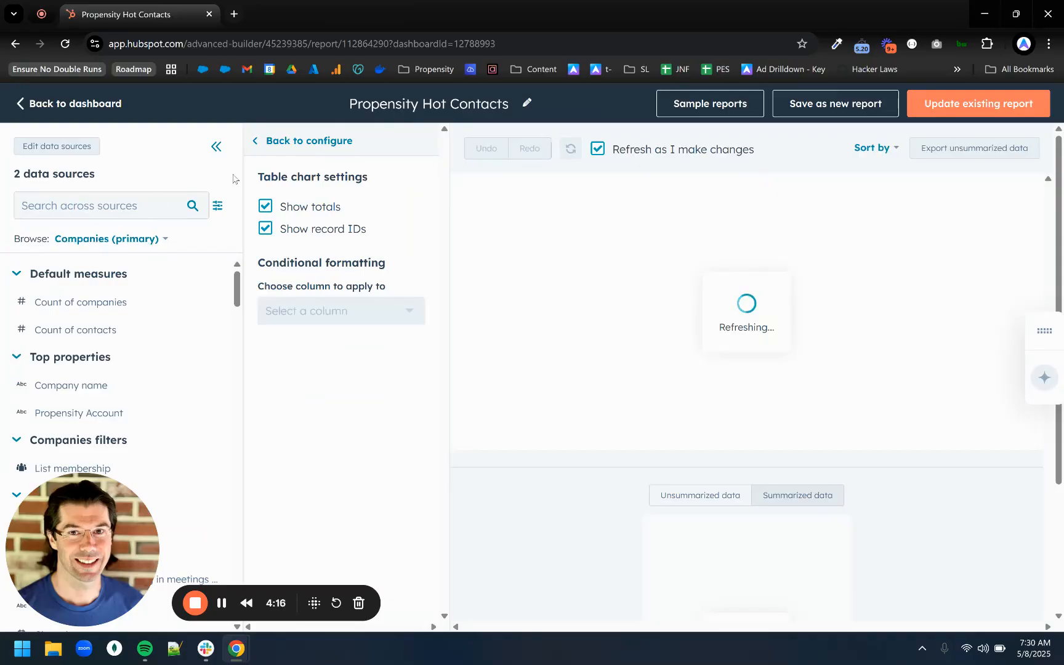
pyautogui.click(342, 147)
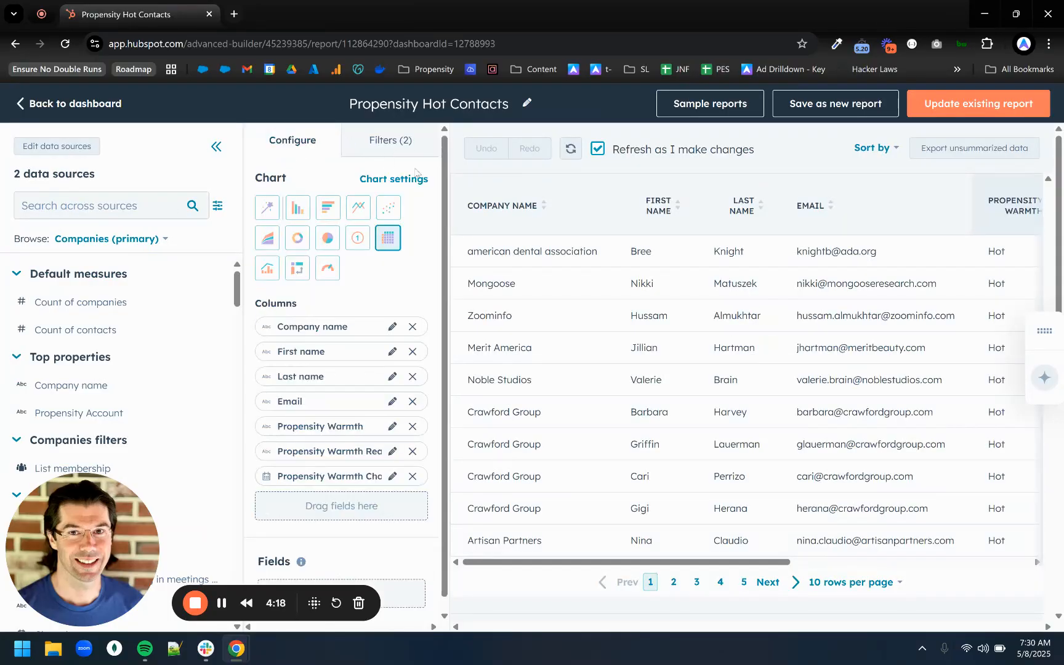
pyautogui.click(394, 142)
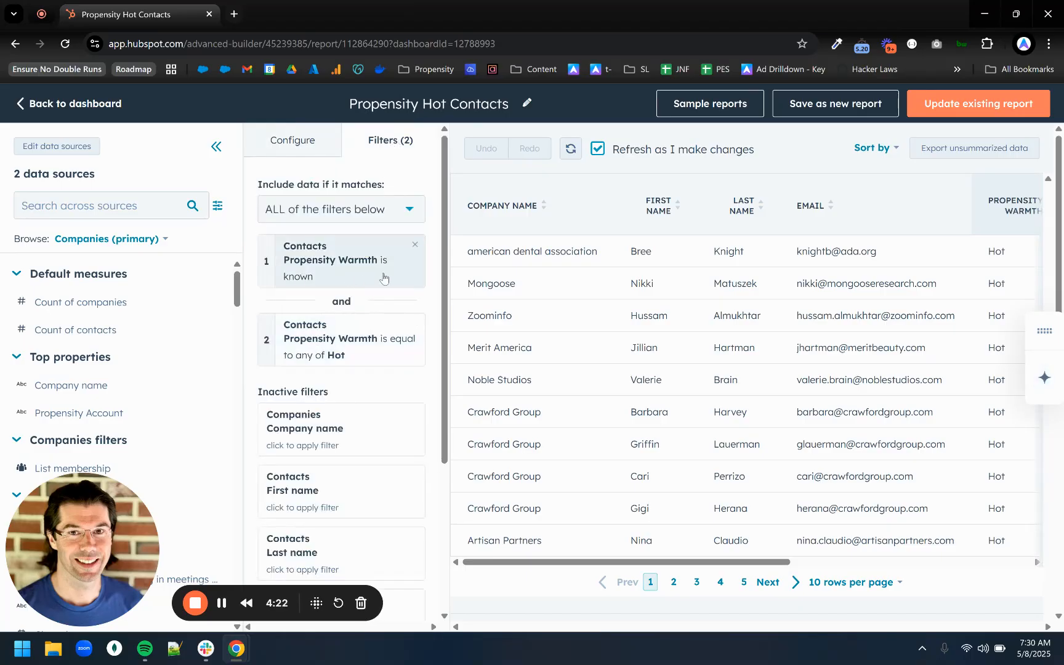
pyautogui.scroll(-2, 333, 419)
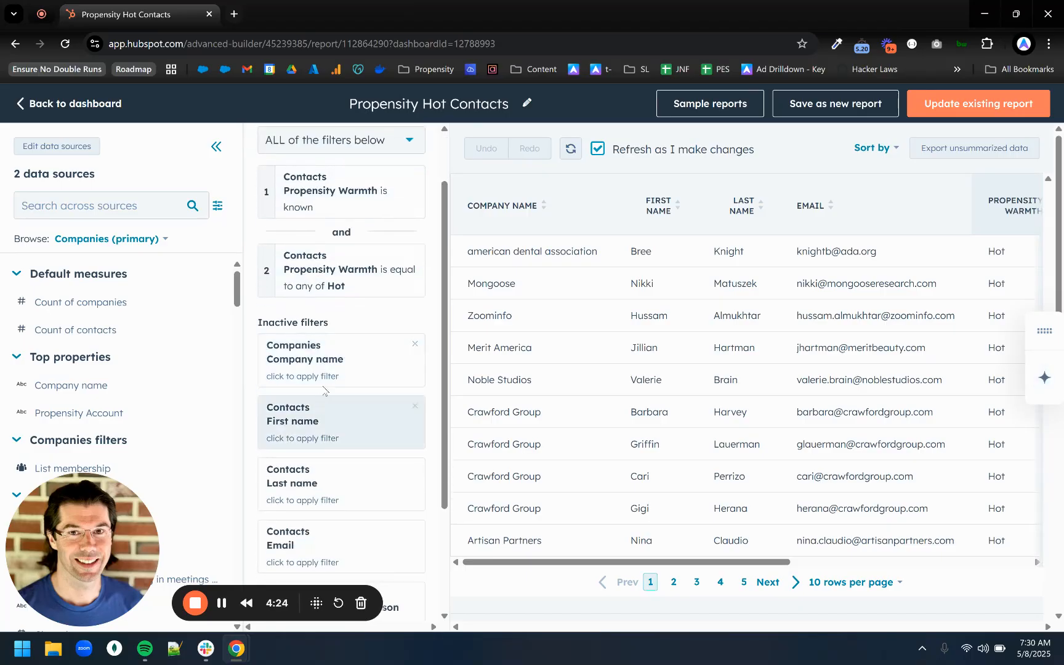
# Browse the Contacts properties, search for "verif" and add Propensity Email Verified to the report's inactive filters.
pyautogui.click(108, 237)
pyautogui.click(93, 301)
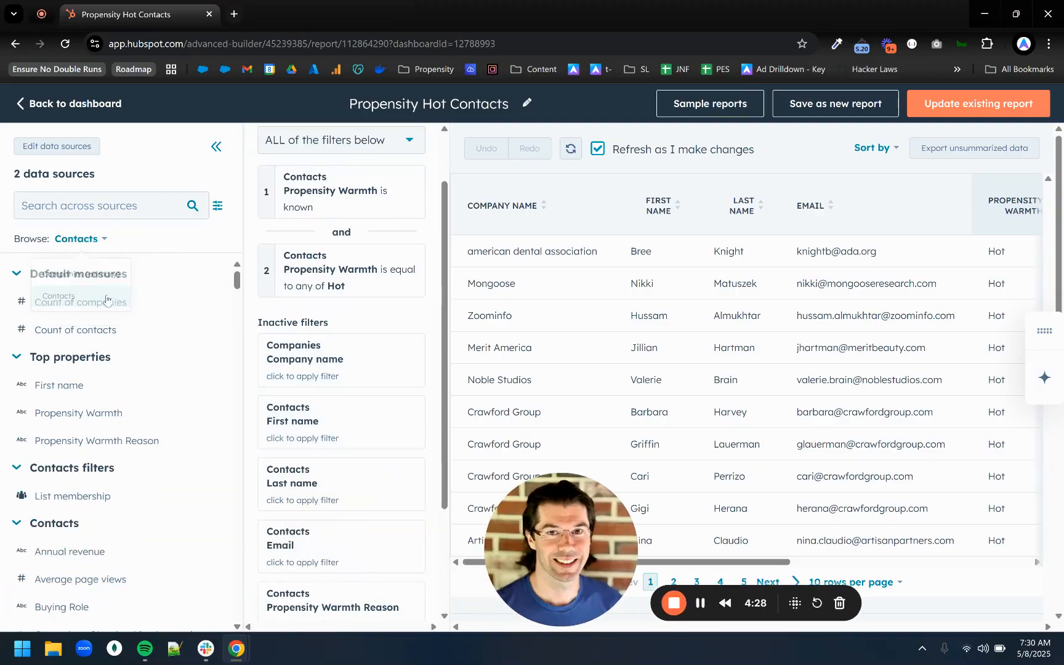
pyautogui.click(114, 205)
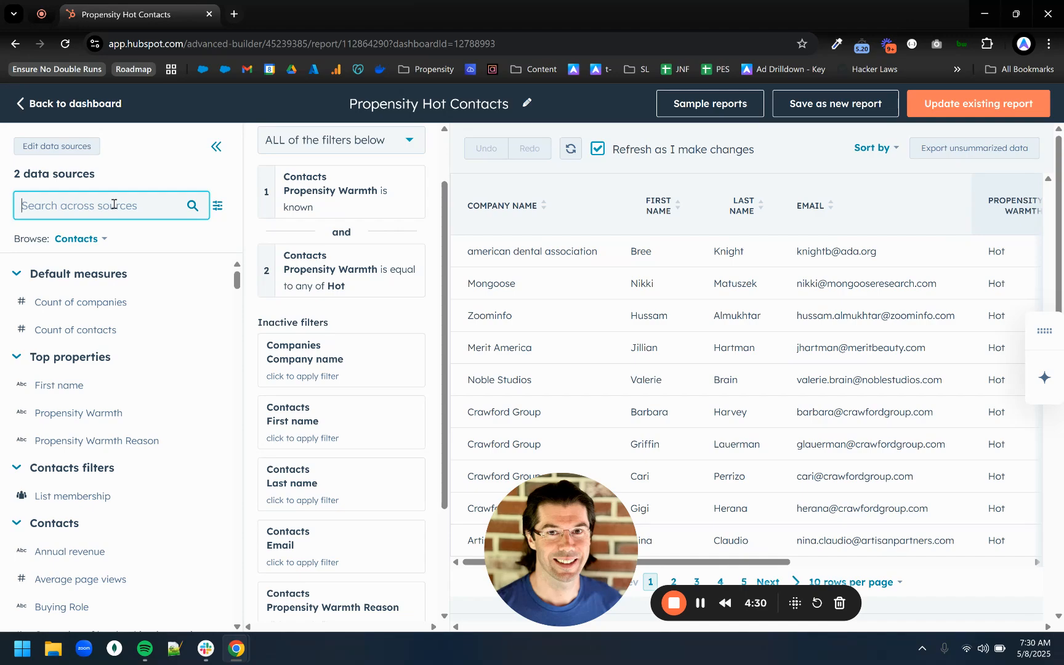
pyautogui.write('verif')
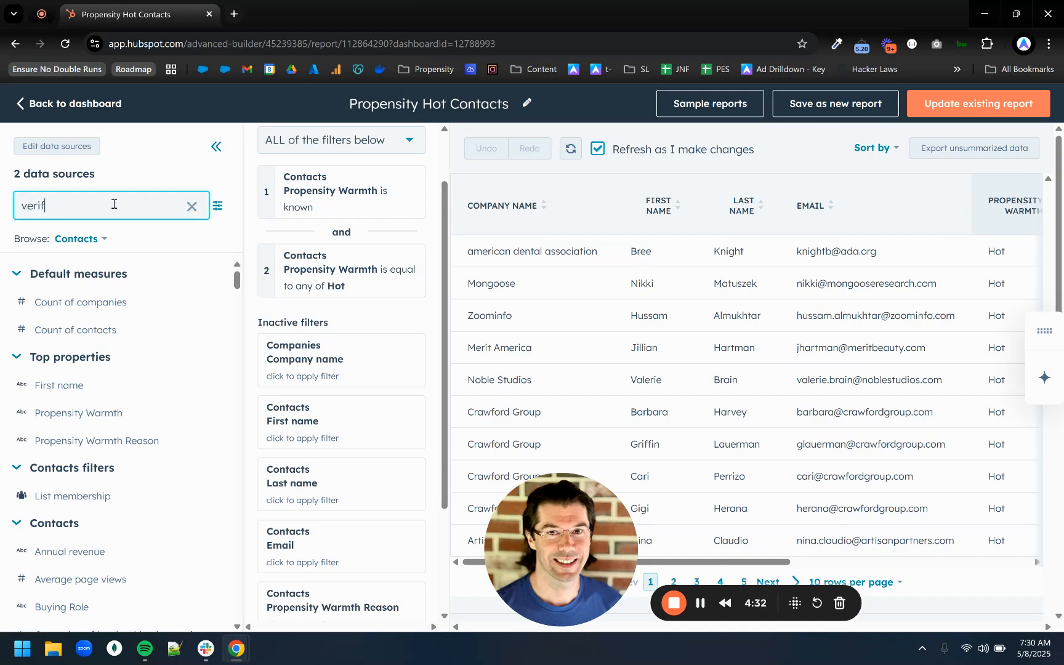
pyautogui.moveTo(1, 317); pyautogui.dragTo(4, 321)
pyautogui.click(53, 307)
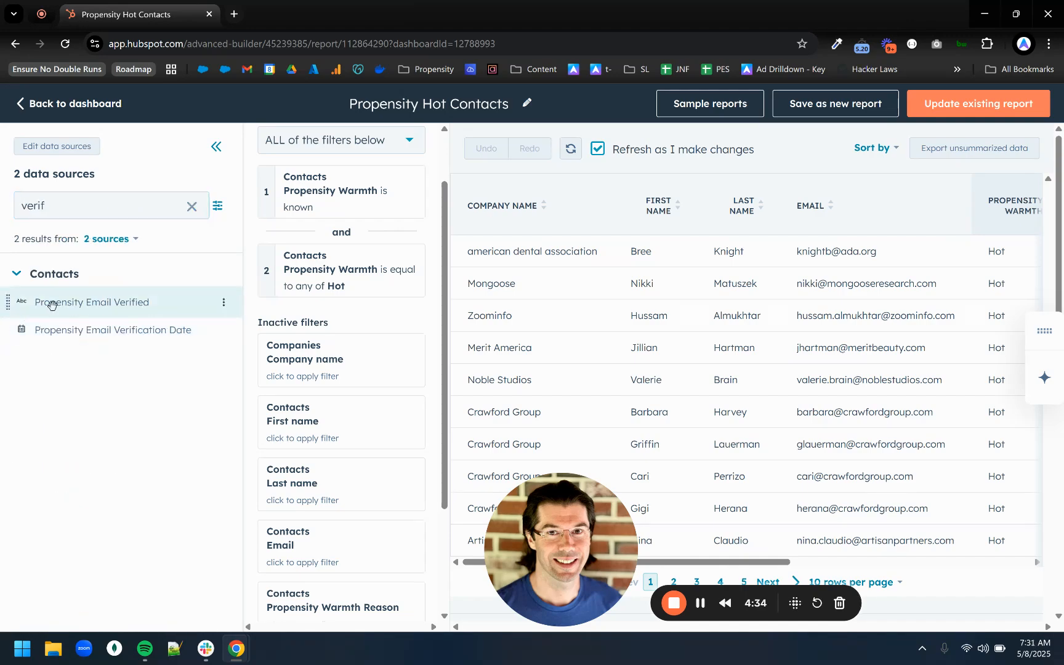
pyautogui.moveTo(124, 303); pyautogui.dragTo(296, 413)
pyautogui.click(223, 303)
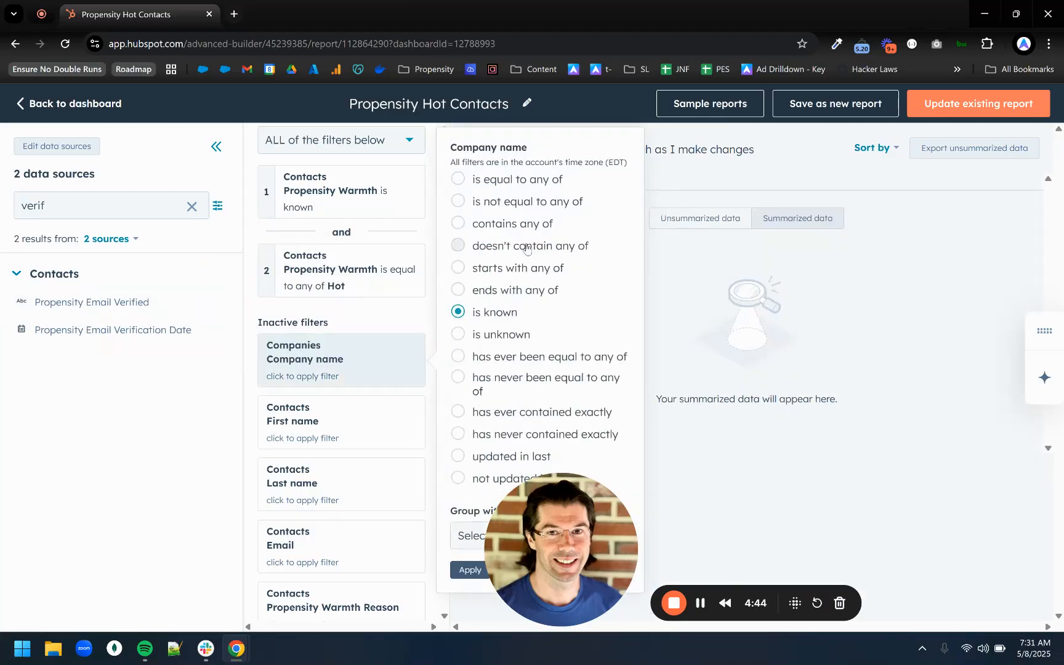
# Activate the Propensity Email Verified filter with the condition "is any of" Yes.
pyautogui.click(406, 313)
pyautogui.scroll(-3, 411, 314)
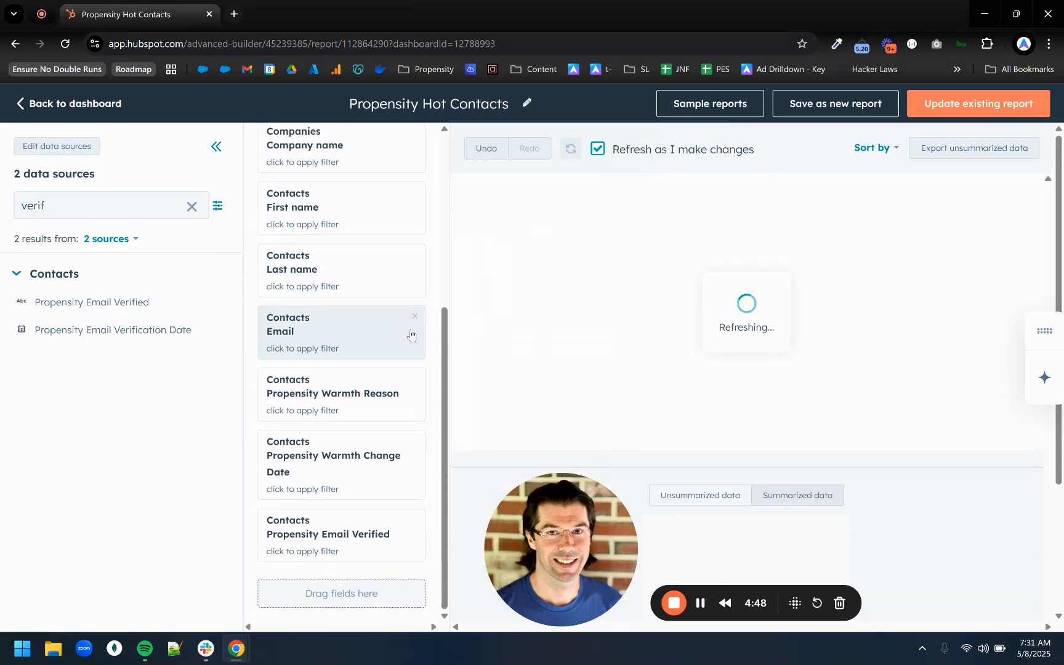
pyautogui.click(358, 540)
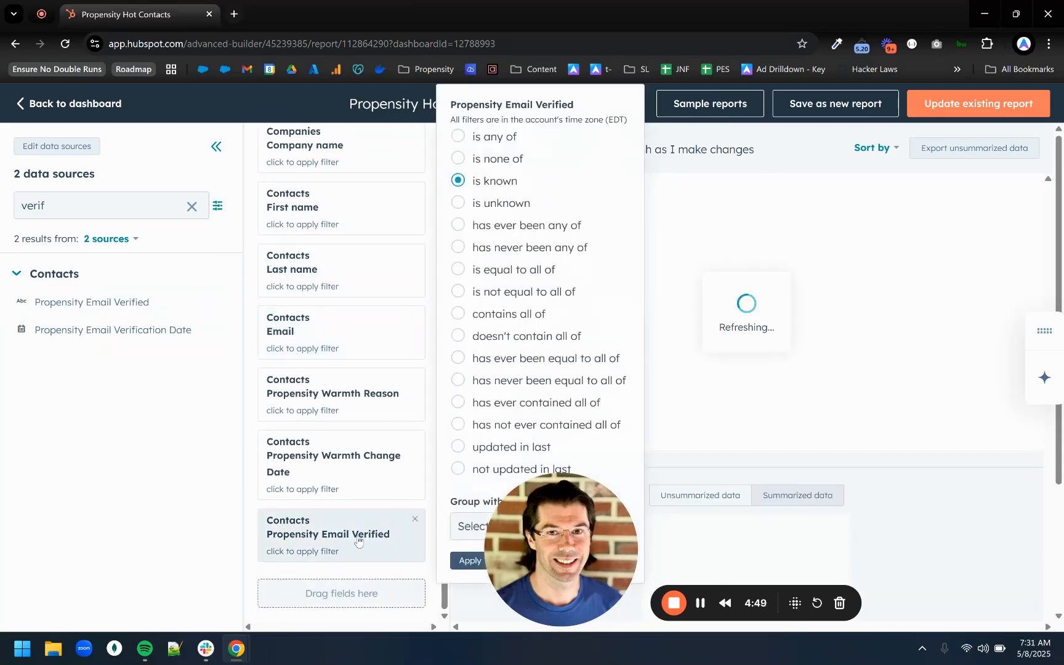
pyautogui.click(494, 136)
pyautogui.click(503, 161)
pyautogui.click(493, 227)
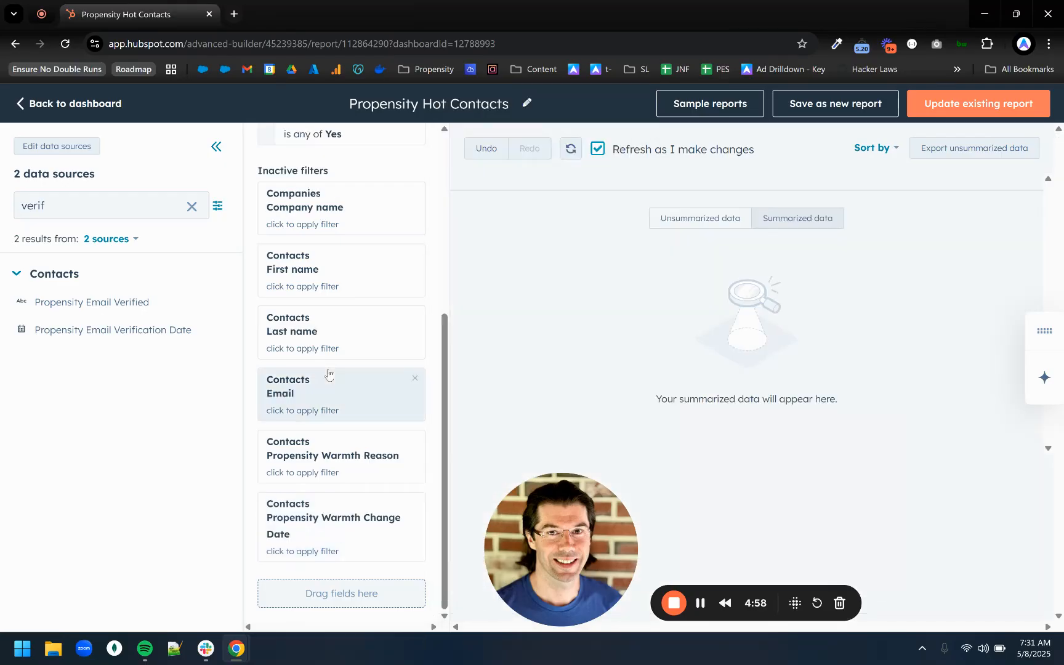
pyautogui.scroll(5, 330, 377)
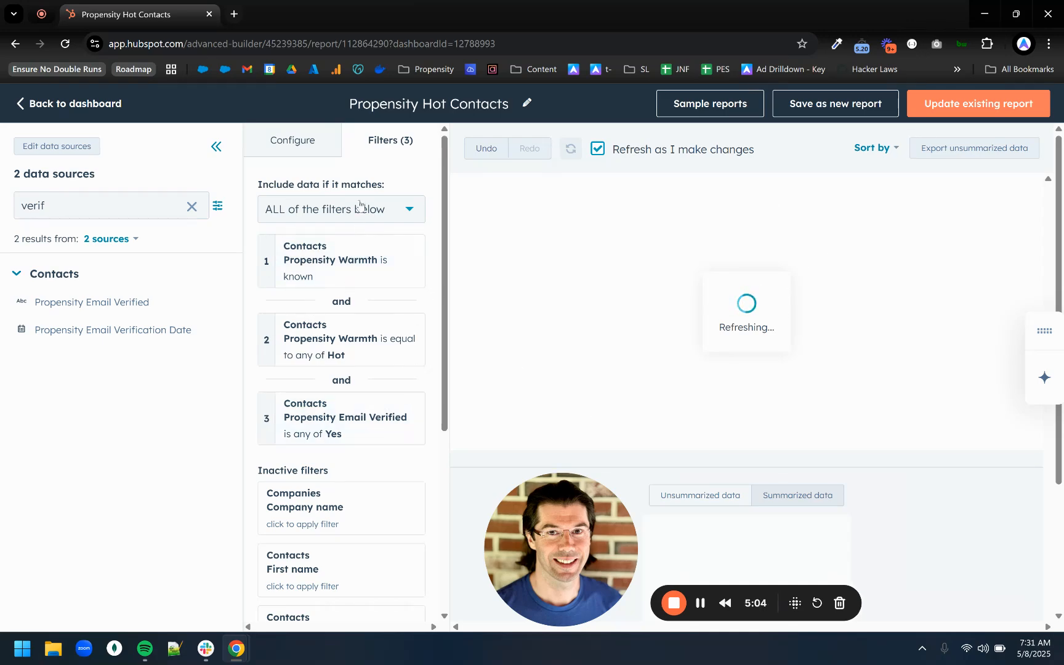
pyautogui.scroll(-5, 370, 263)
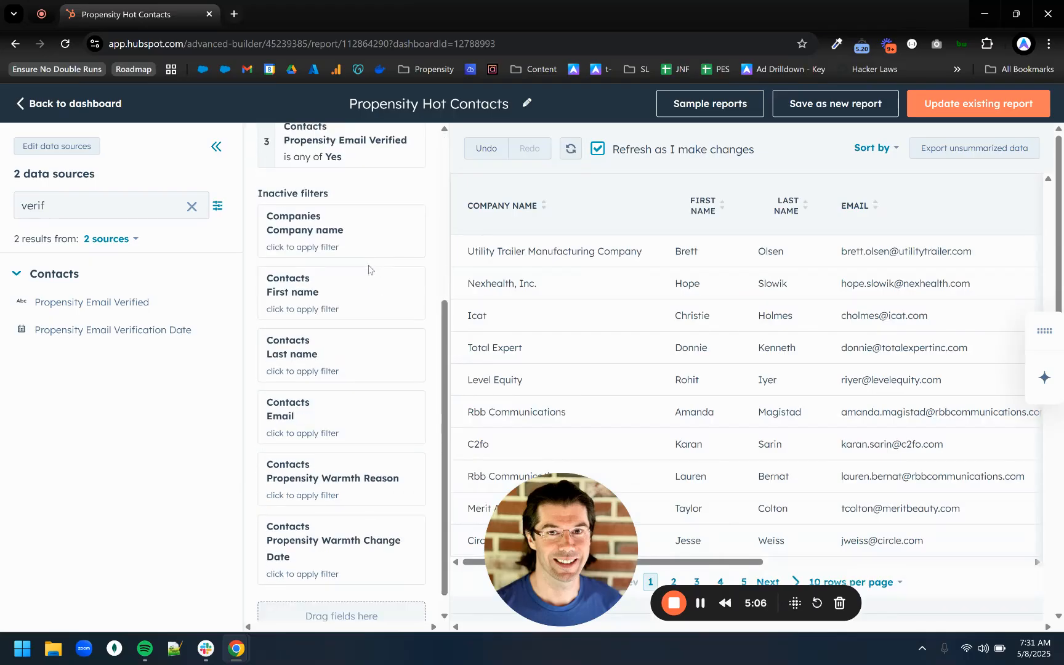
pyautogui.click(343, 525)
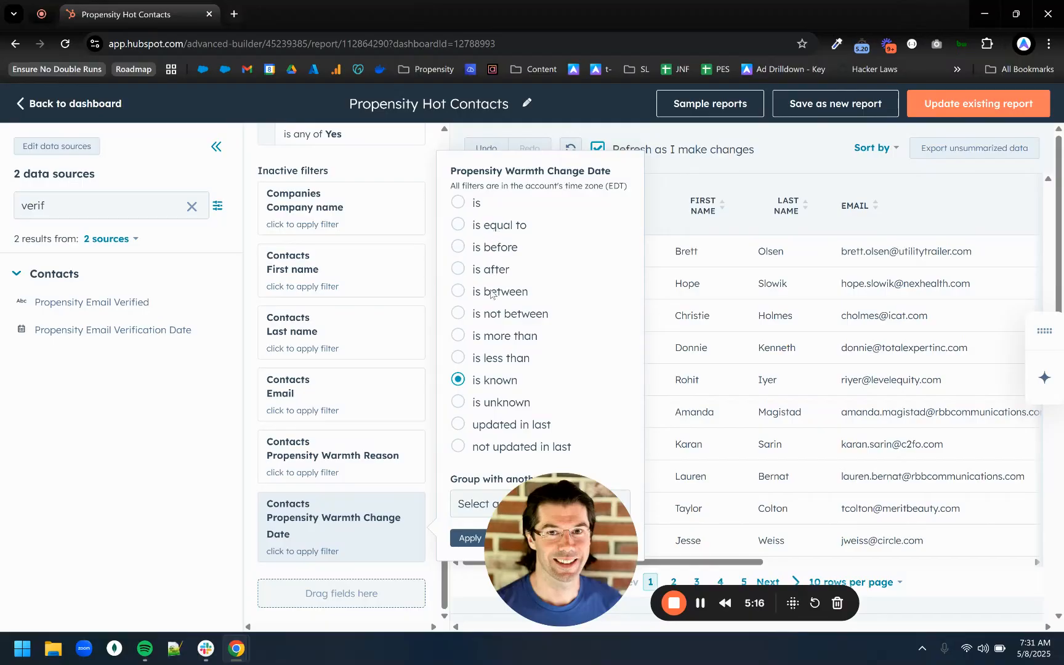
pyautogui.click(491, 269)
pyautogui.moveTo(542, 511); pyautogui.dragTo(767, 511)
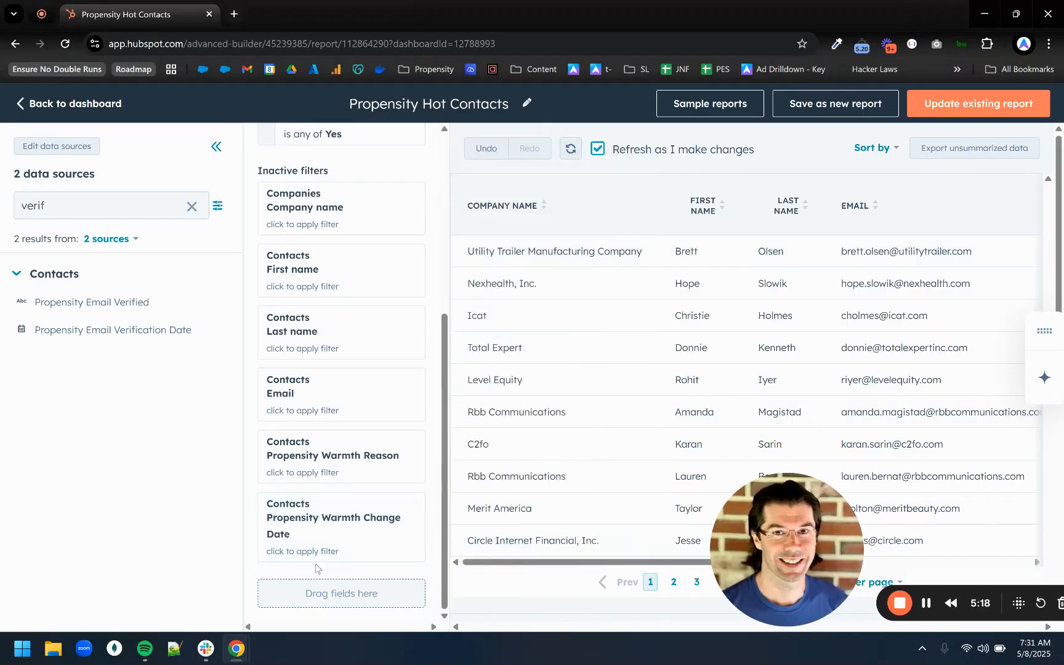
# Activate the Propensity Warmth Change Date filter with the condition "is" This month.
pyautogui.click(360, 519)
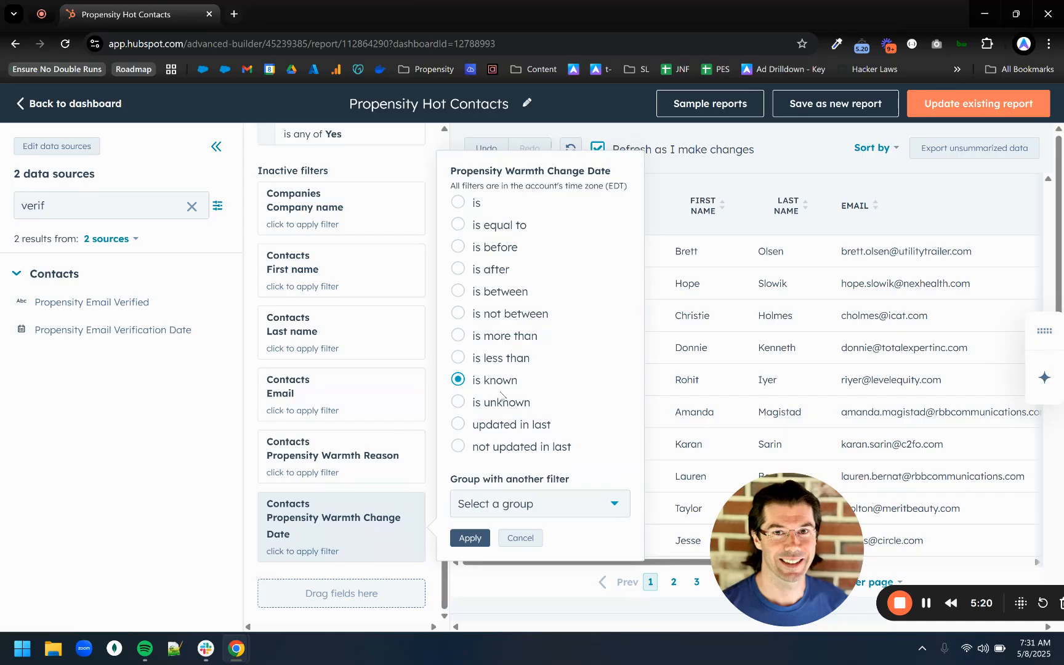
pyautogui.click(519, 426)
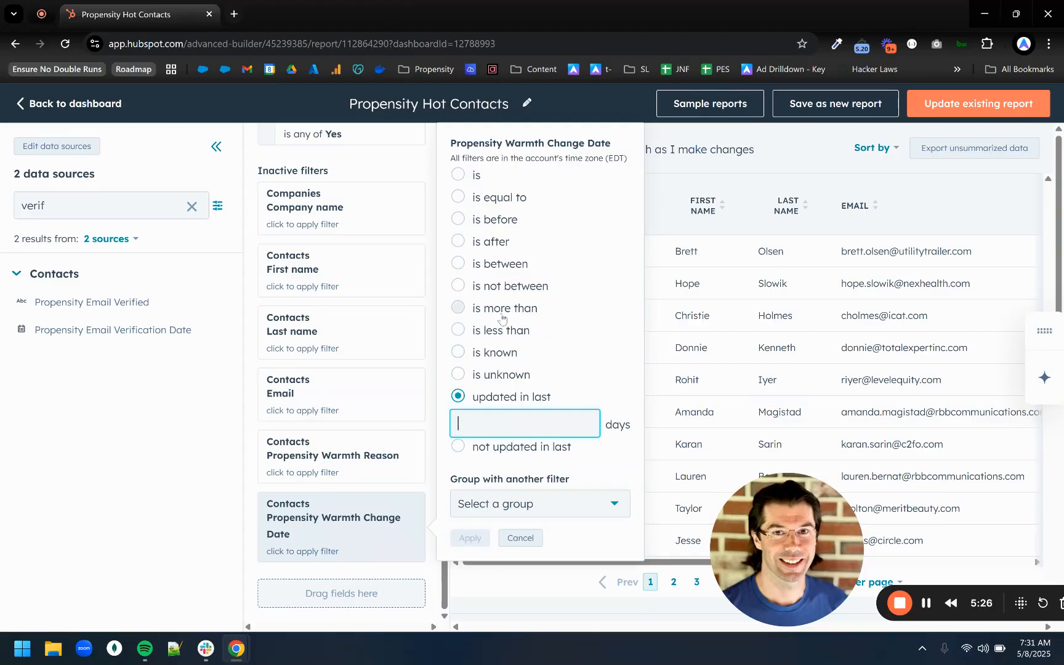
pyautogui.click(479, 175)
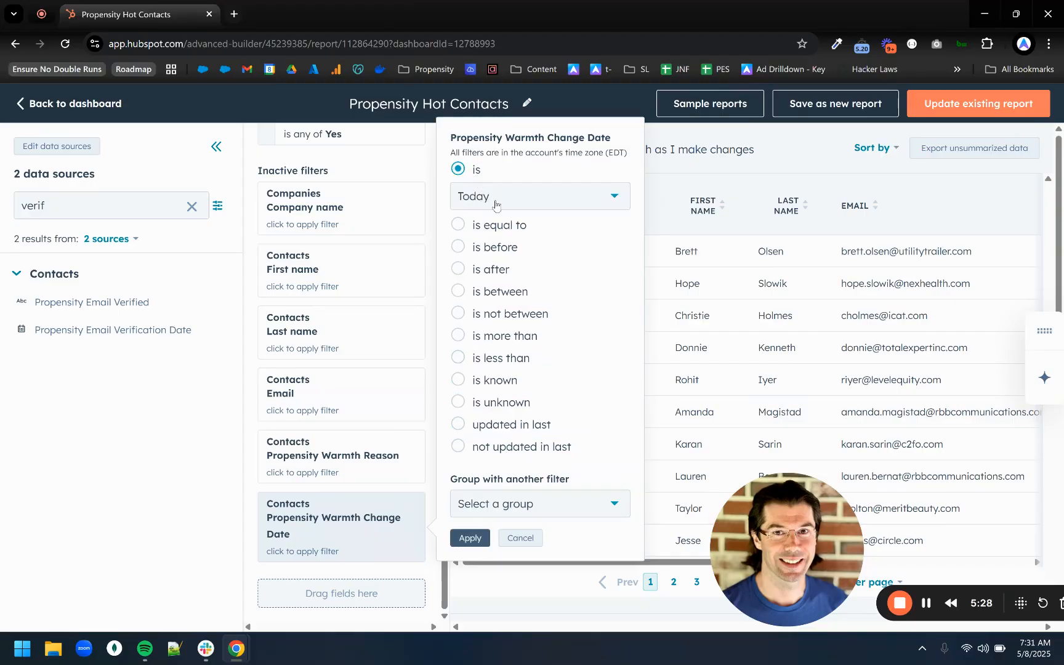
pyautogui.click(496, 204)
pyautogui.scroll(-3, 525, 317)
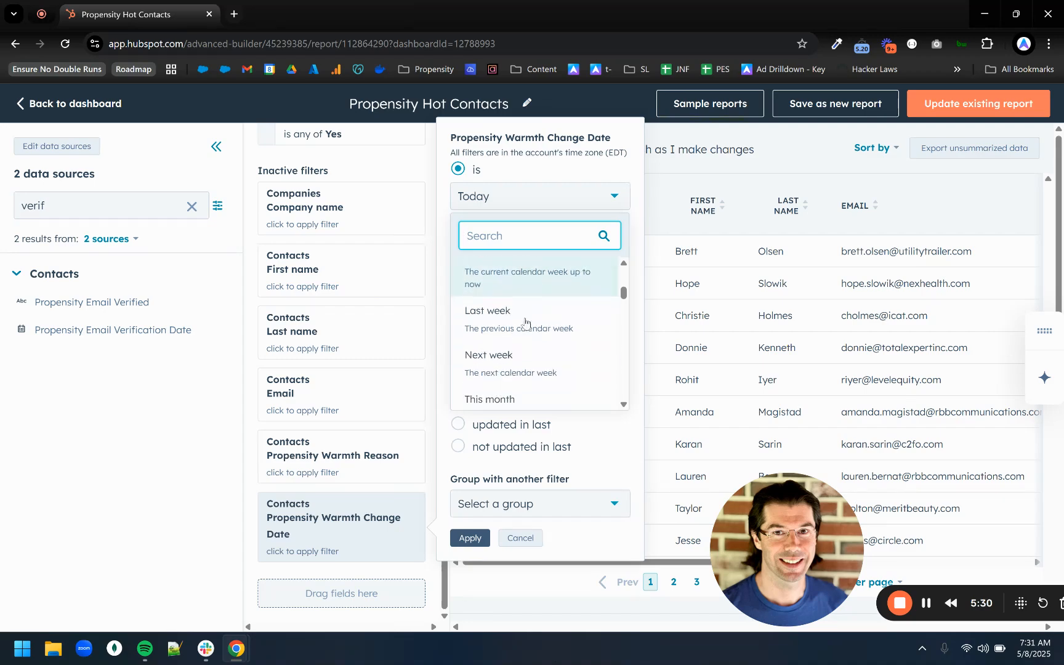
pyautogui.scroll(-2, 551, 338)
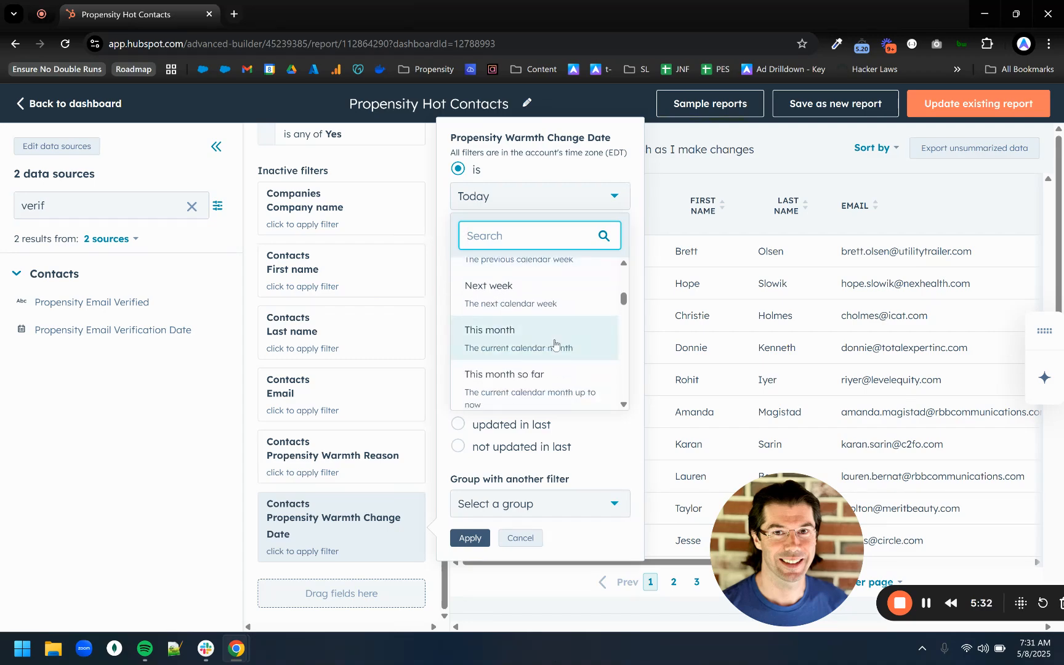
pyautogui.click(555, 341)
pyautogui.click(478, 538)
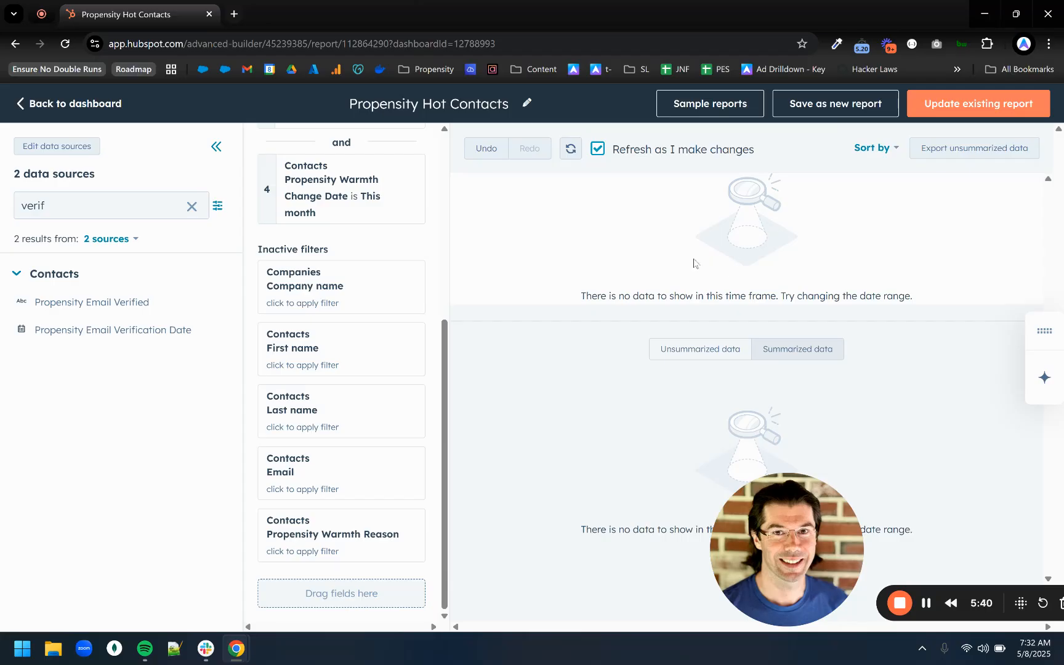
# Change the Propensity Warmth Change Date filter's period to This quarter and apply it.
pyautogui.scroll(5, 407, 271)
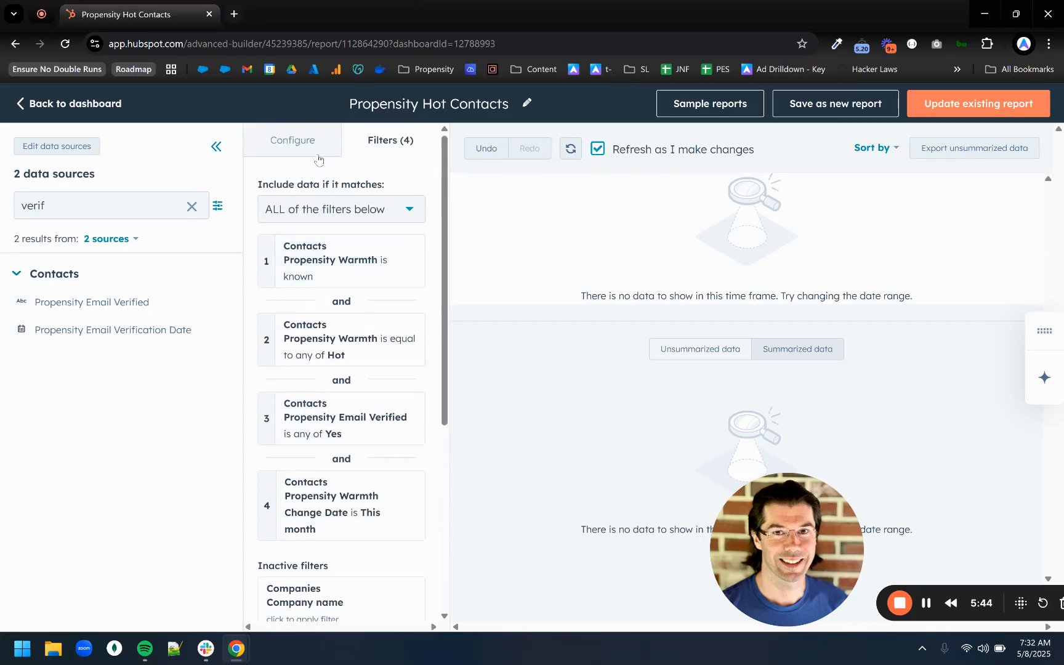
pyautogui.scroll(-3, 367, 406)
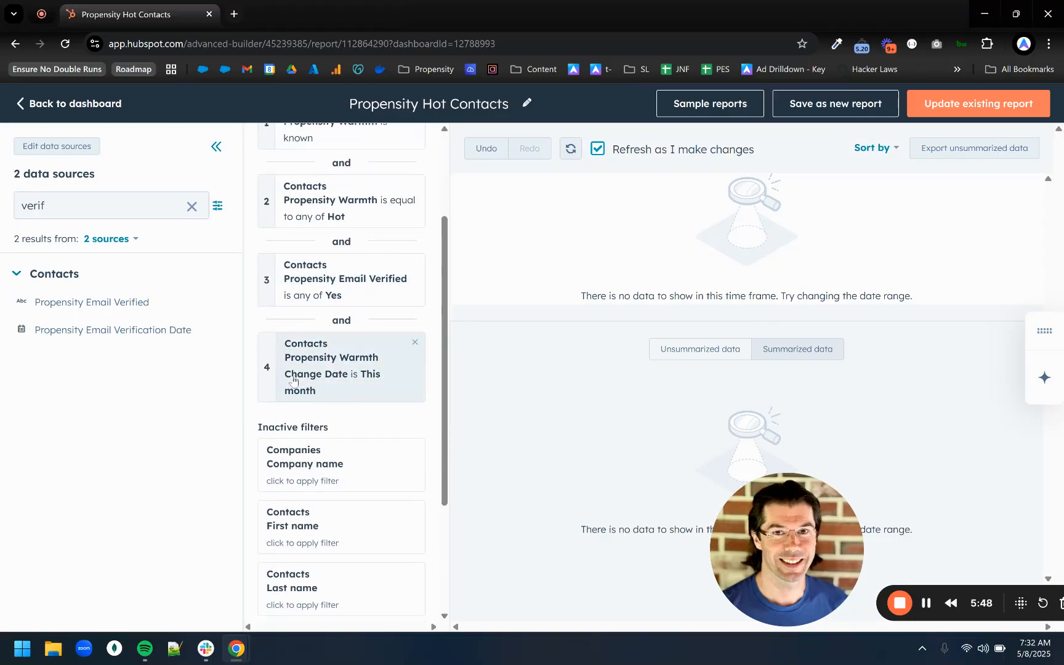
pyautogui.click(370, 369)
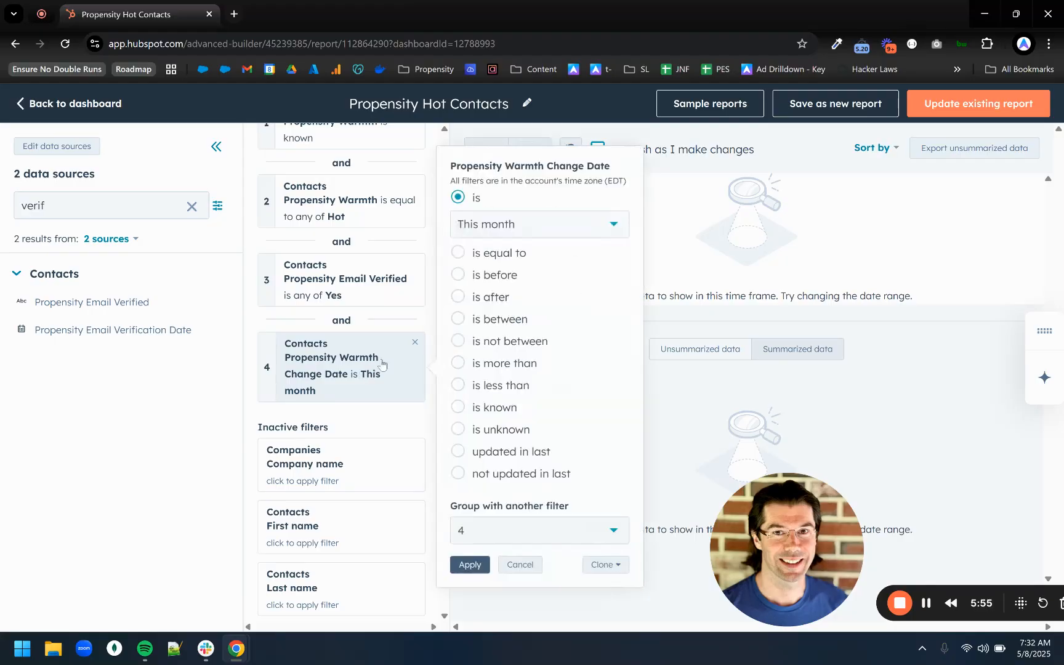
pyautogui.click(552, 232)
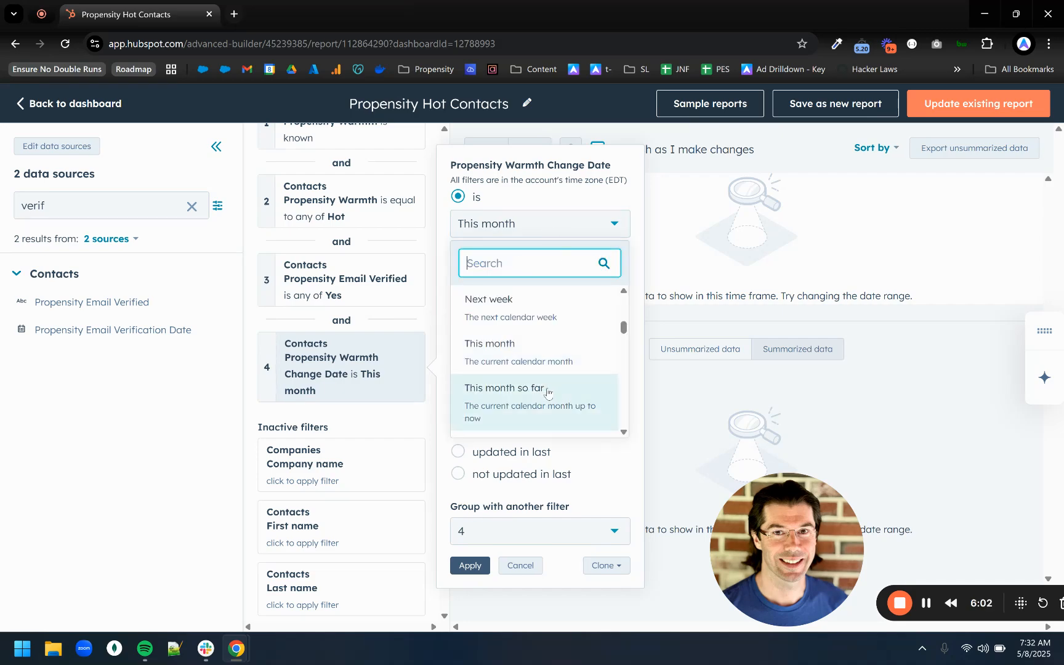
pyautogui.scroll(-2, 555, 388)
pyautogui.scroll(-2, 557, 392)
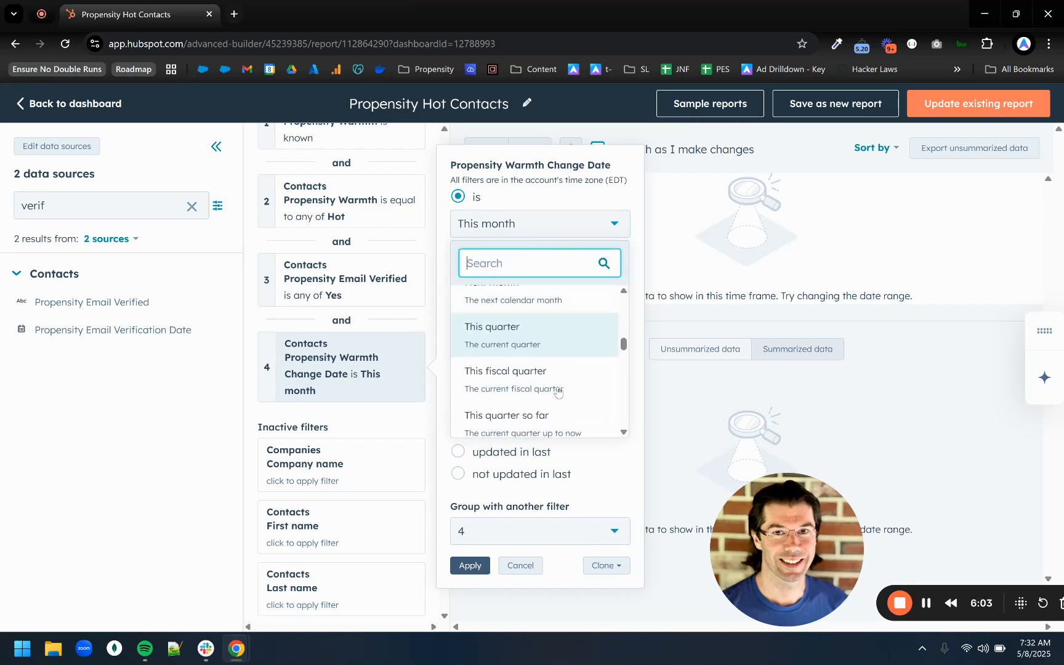
pyautogui.click(562, 349)
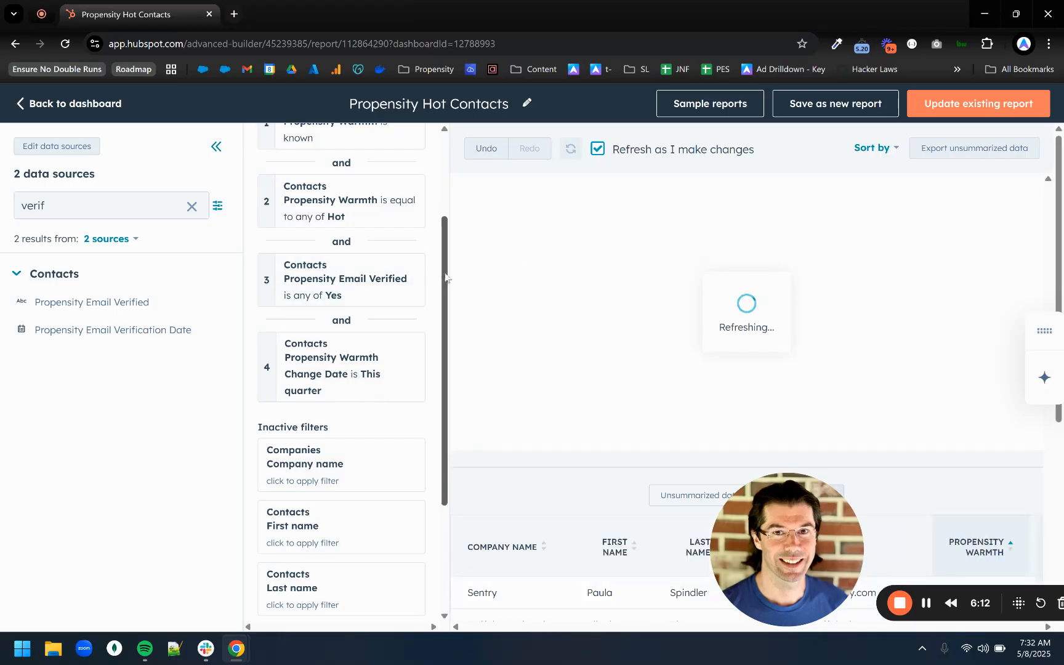
pyautogui.scroll(3, 446, 277)
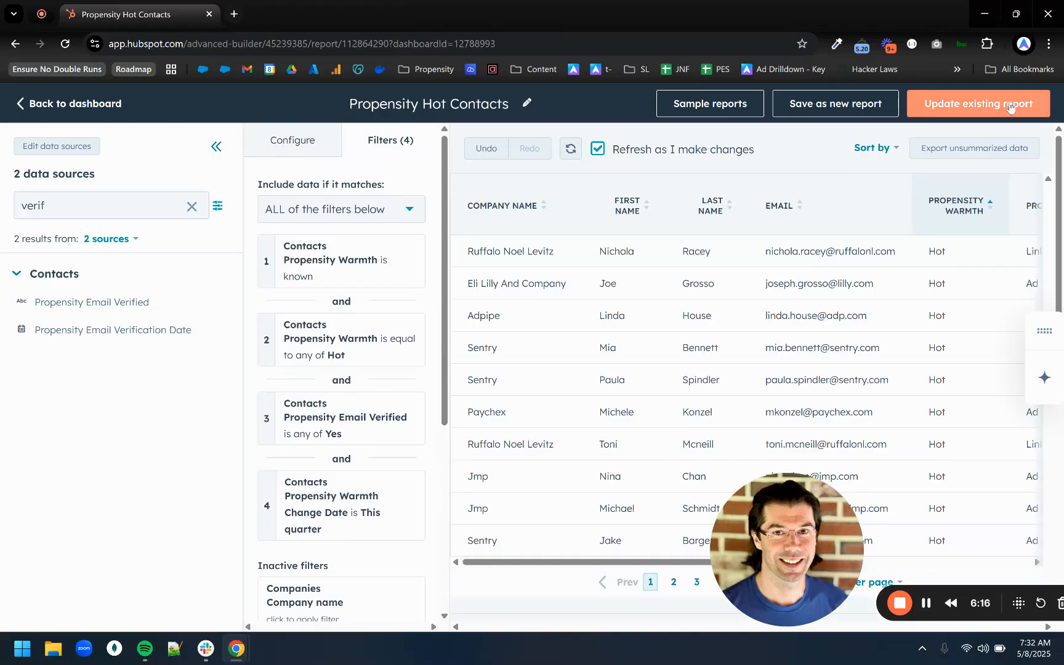
# Save the filtered report as a new report named "Propensity Hot Contacts - Rep Level" and add it to the existing Propensity ABM Dashboard.
pyautogui.click(838, 107)
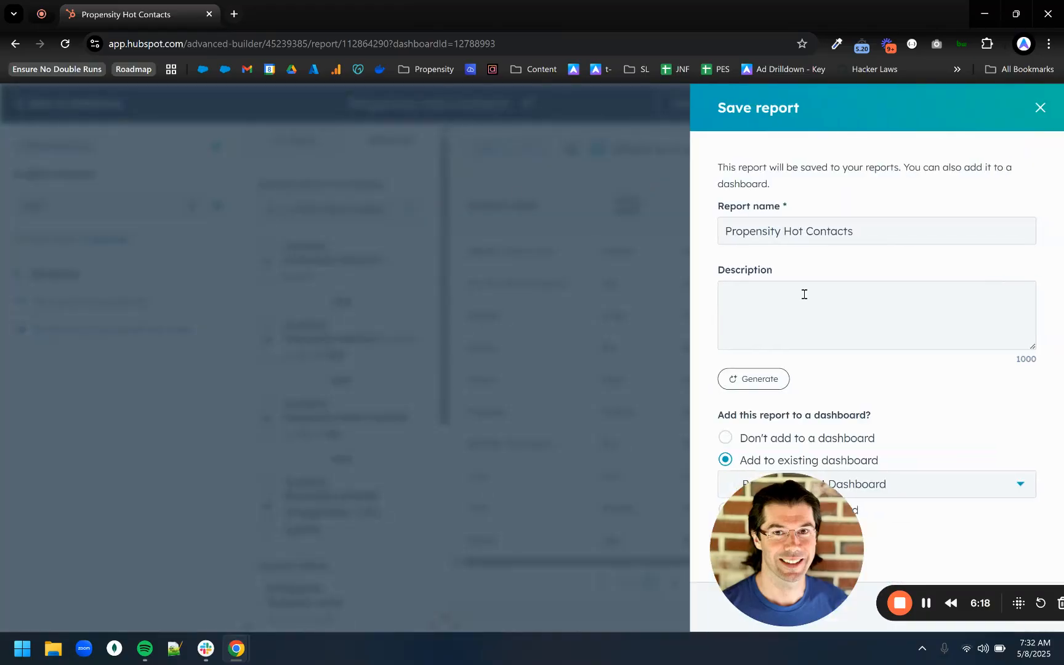
pyautogui.click(857, 229)
pyautogui.write('B')
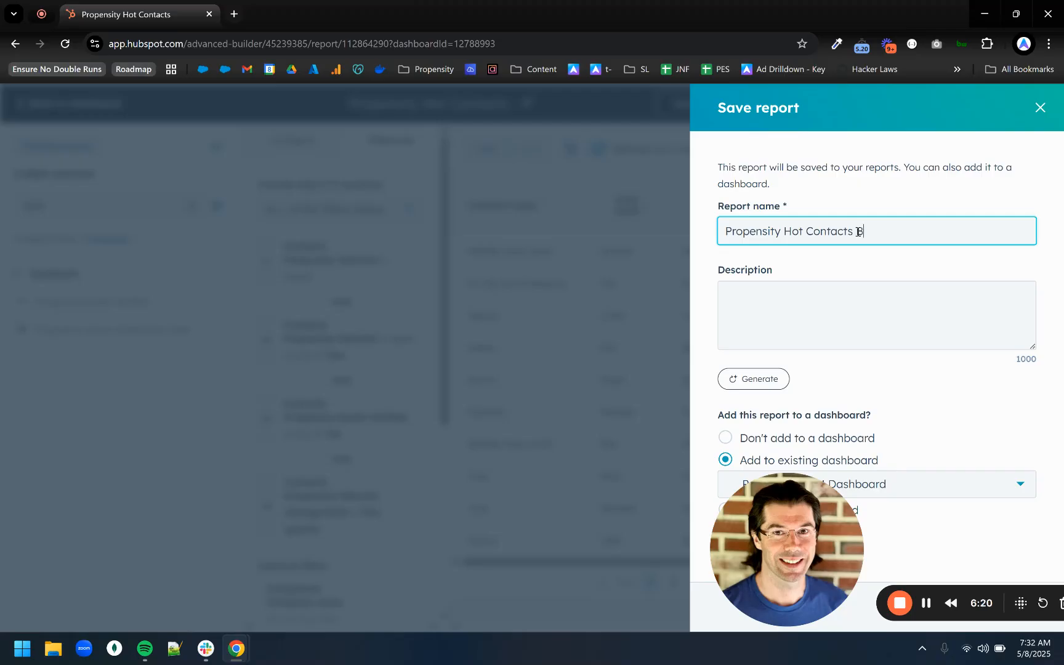
pyautogui.press('BackSpace')
pyautogui.write('Rep Level')
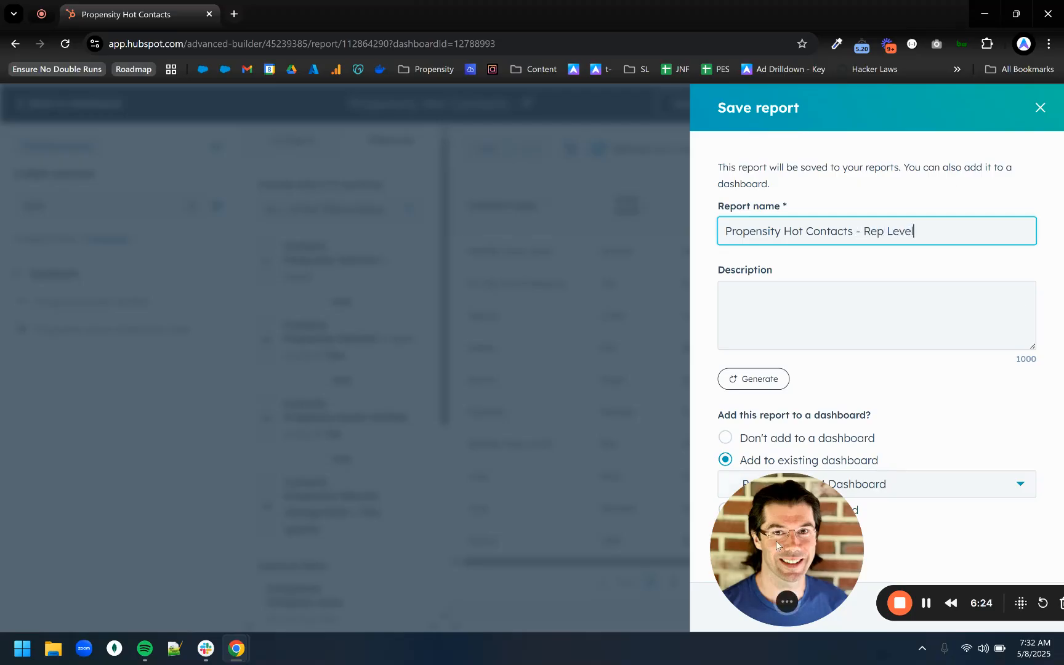
pyautogui.moveTo(776, 541); pyautogui.dragTo(360, 516)
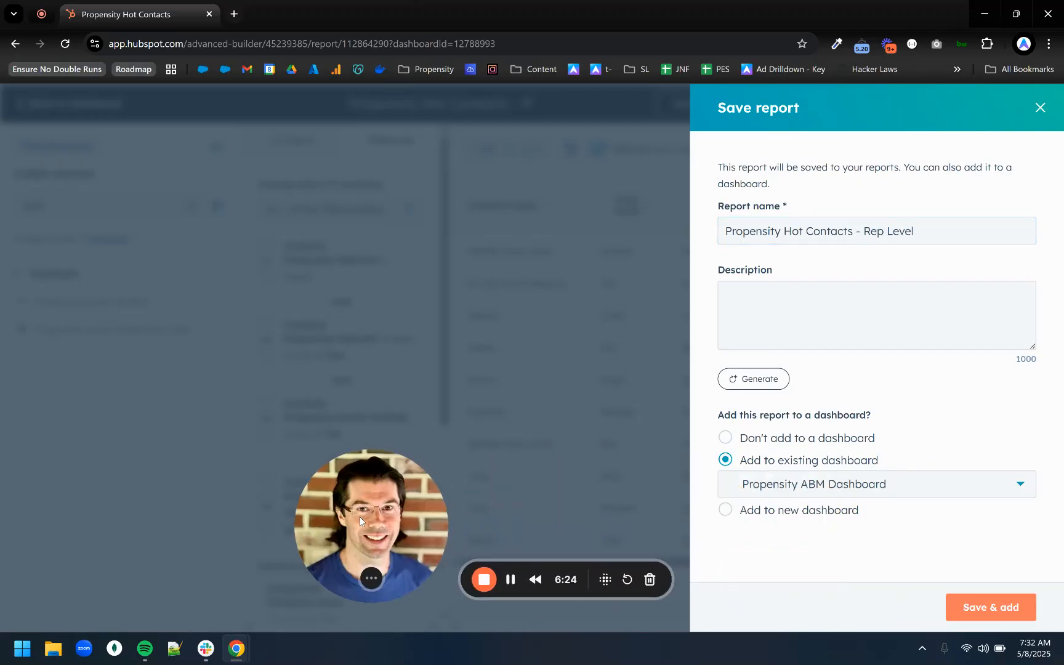
pyautogui.click(1017, 605)
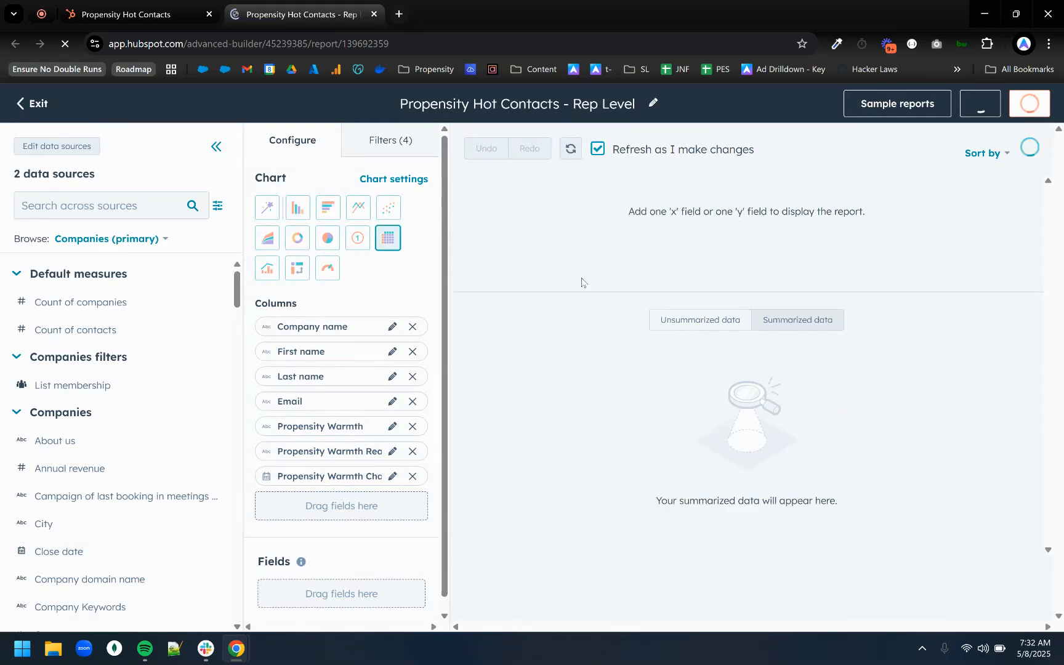
# Search the data fields for "owner" and add Contact owner as the first column of the Rep Level report.
pyautogui.click(135, 206)
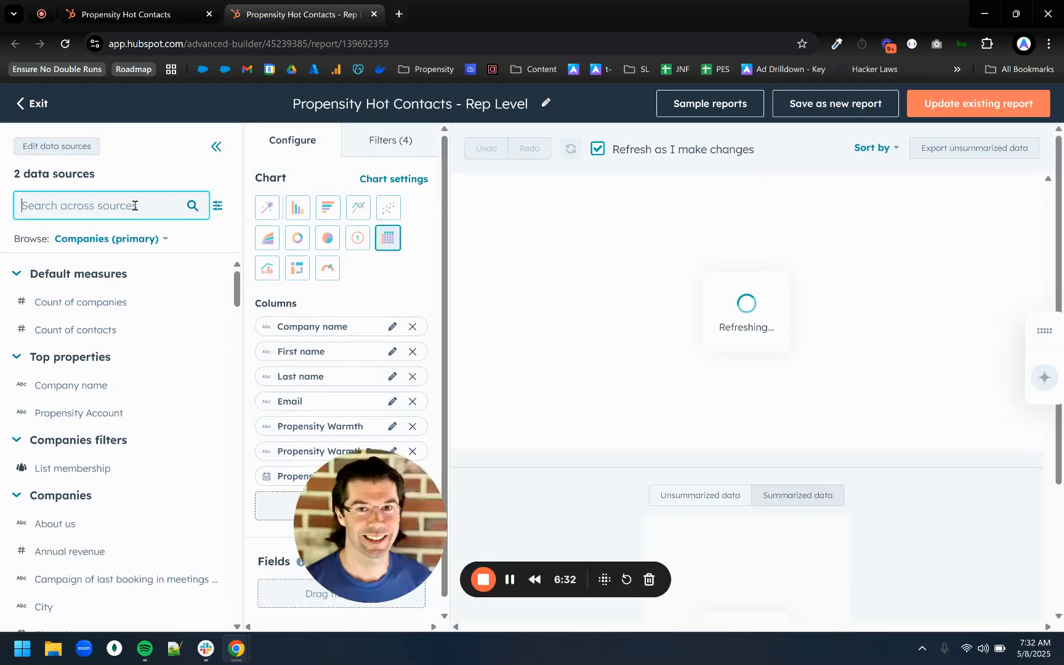
pyautogui.write('owner')
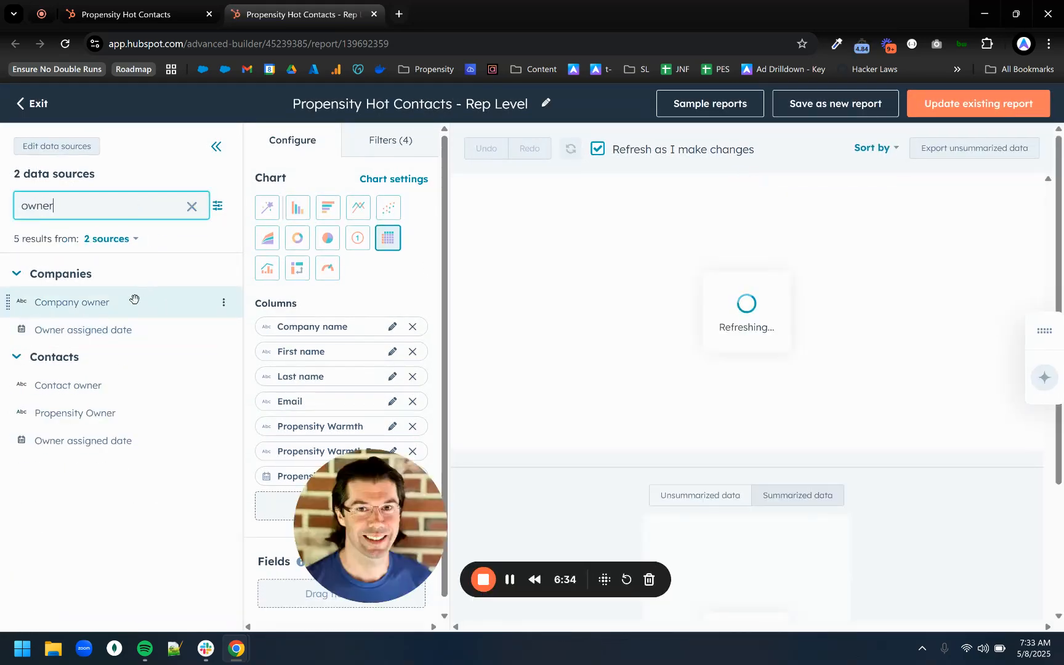
pyautogui.moveTo(364, 380); pyautogui.dragTo(337, 321)
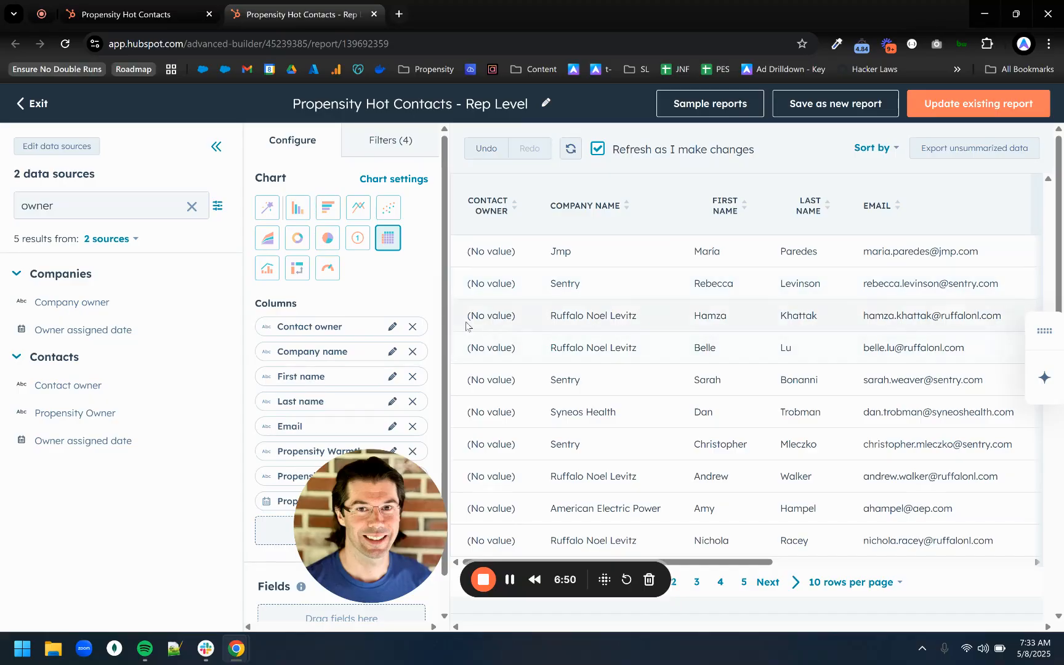
# Activate the inactive Contact owner filter with the condition "is known" and apply it to the Rep Level report.
pyautogui.click(390, 140)
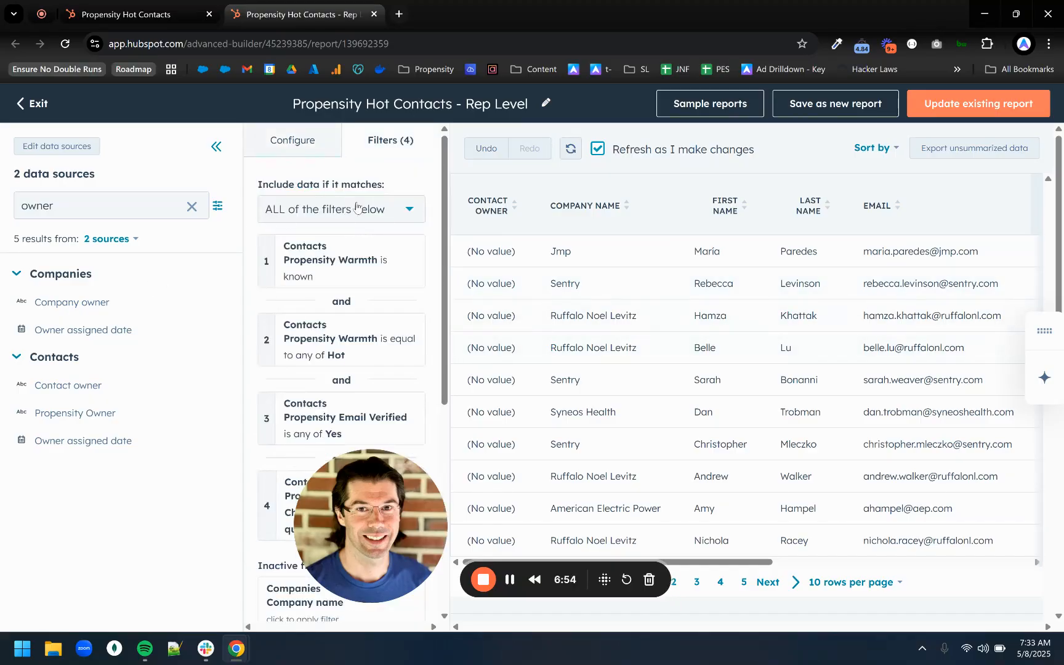
pyautogui.click(357, 208)
pyautogui.doubleClick(172, 211)
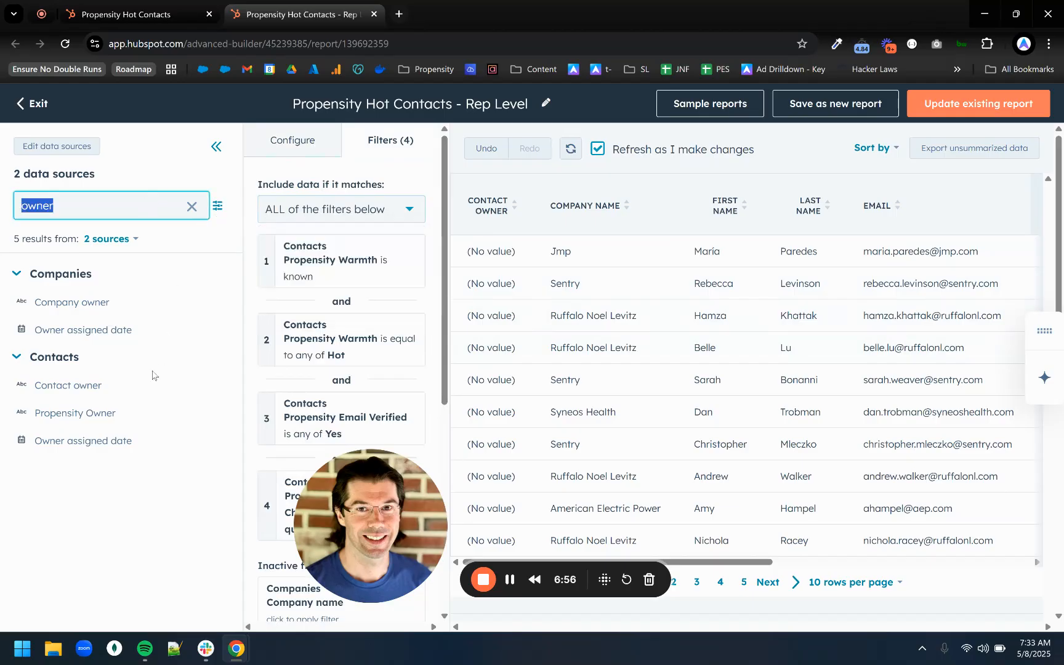
pyautogui.moveTo(307, 355); pyautogui.dragTo(336, 342)
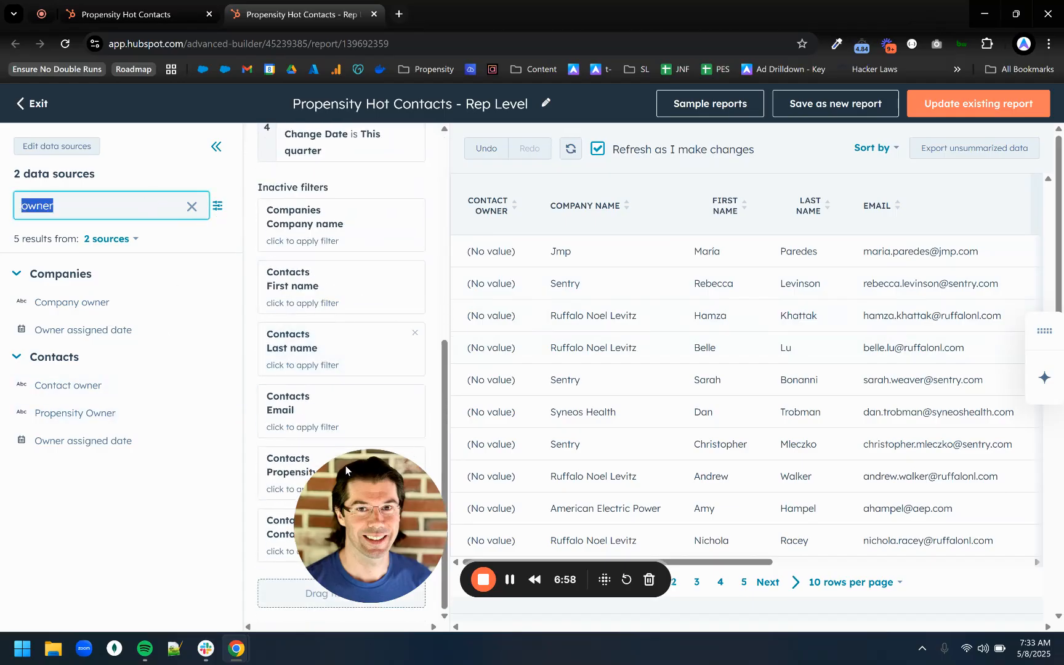
pyautogui.click(342, 530)
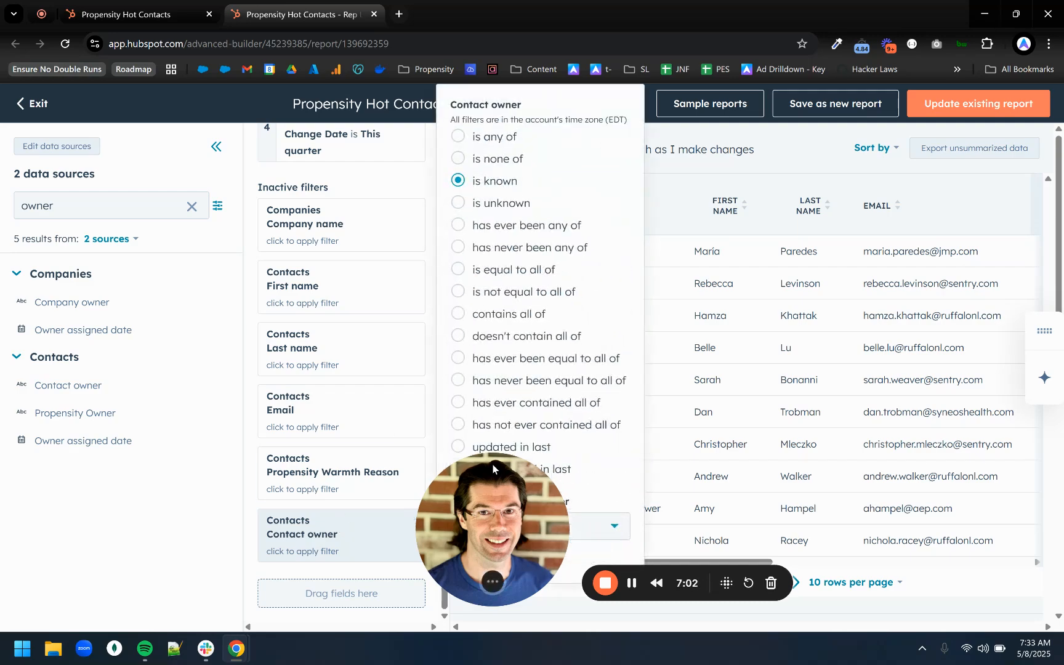
pyautogui.moveTo(494, 475); pyautogui.dragTo(90, 483)
pyautogui.click(373, 536)
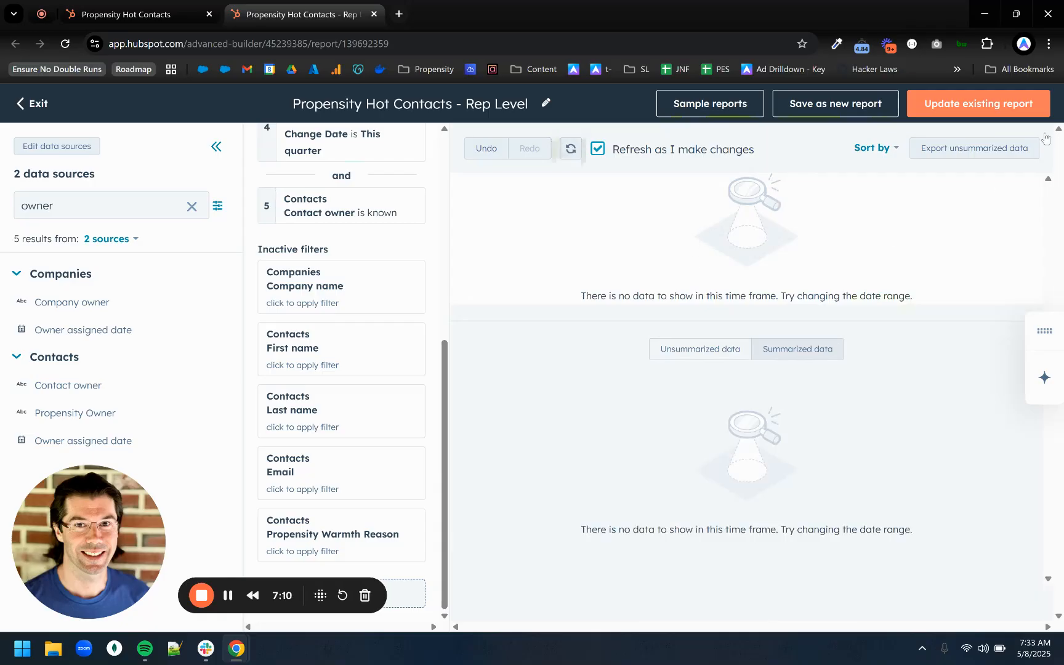
# Update the existing report with the changes and reopen "Propensity Hot Contacts - Rep Level" from the reports list.
pyautogui.click(998, 107)
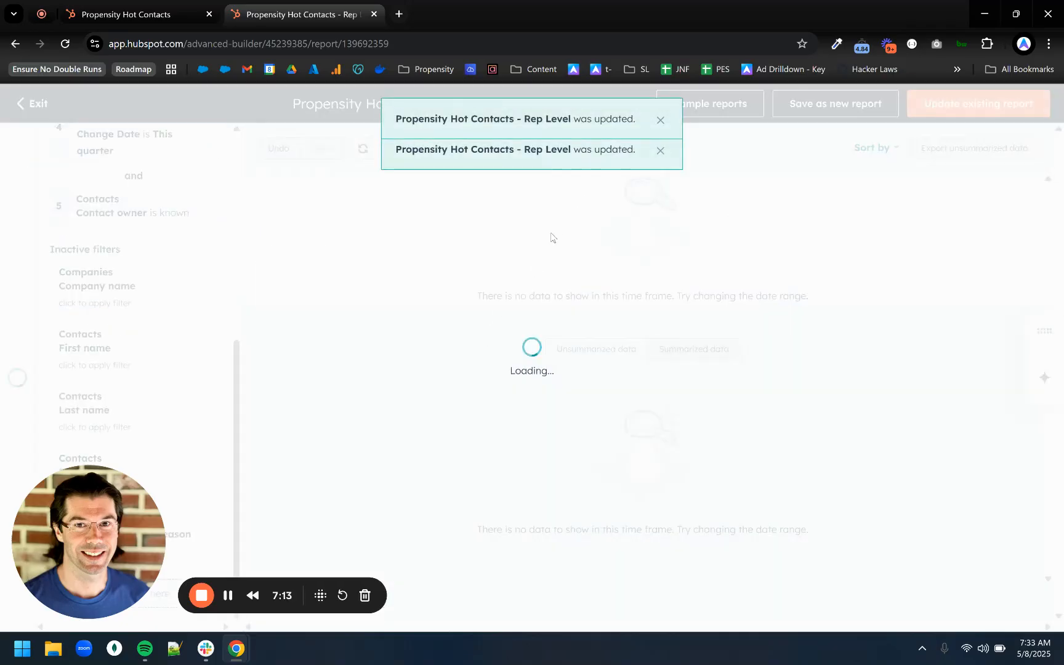
pyautogui.click(32, 103)
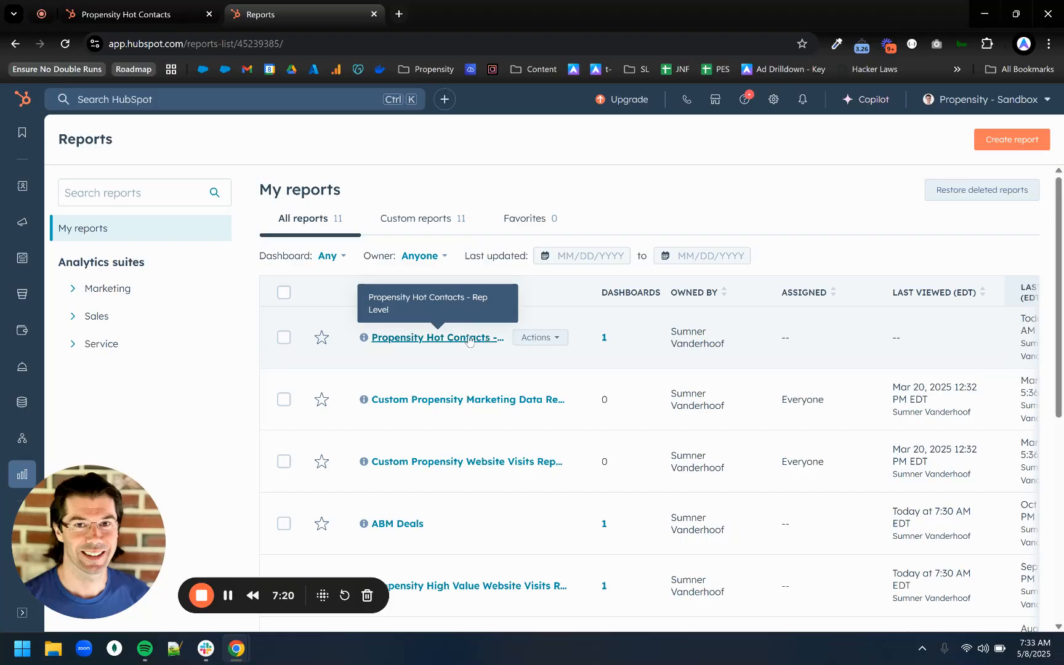
pyautogui.click(487, 340)
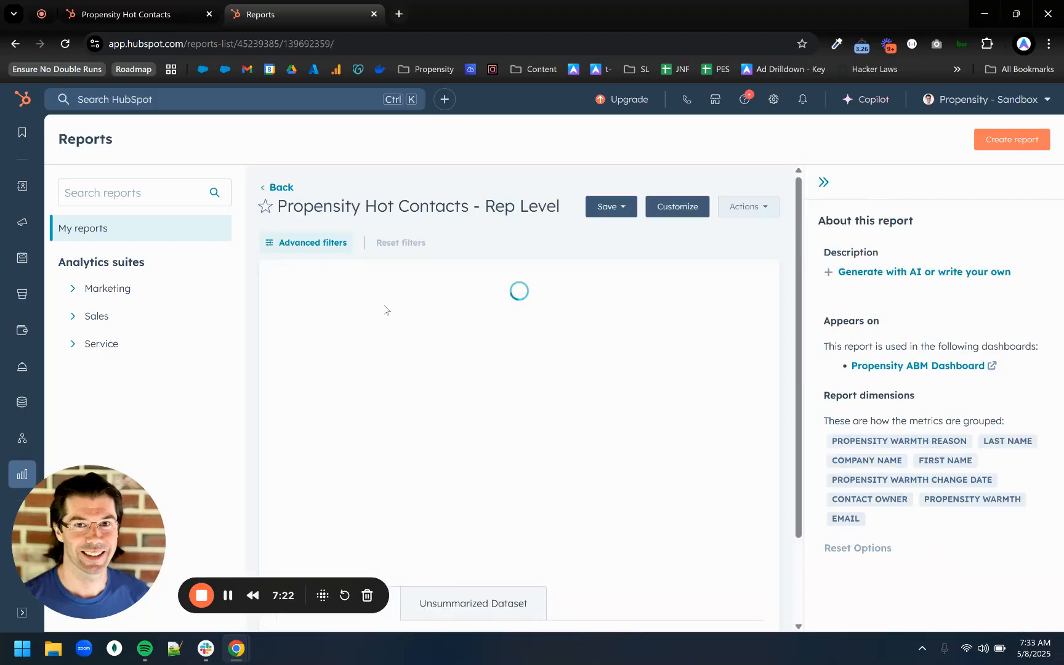